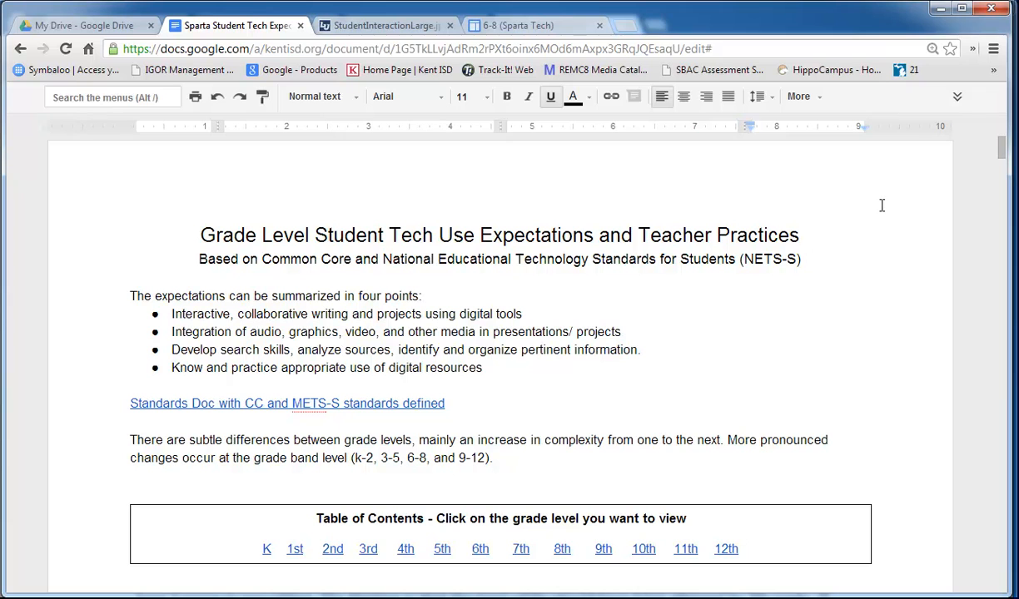
- Select the first bullet's text, then follow the table of contents '6th' link to the 6th-grade row
left_click_drag(542, 315, 165, 316)
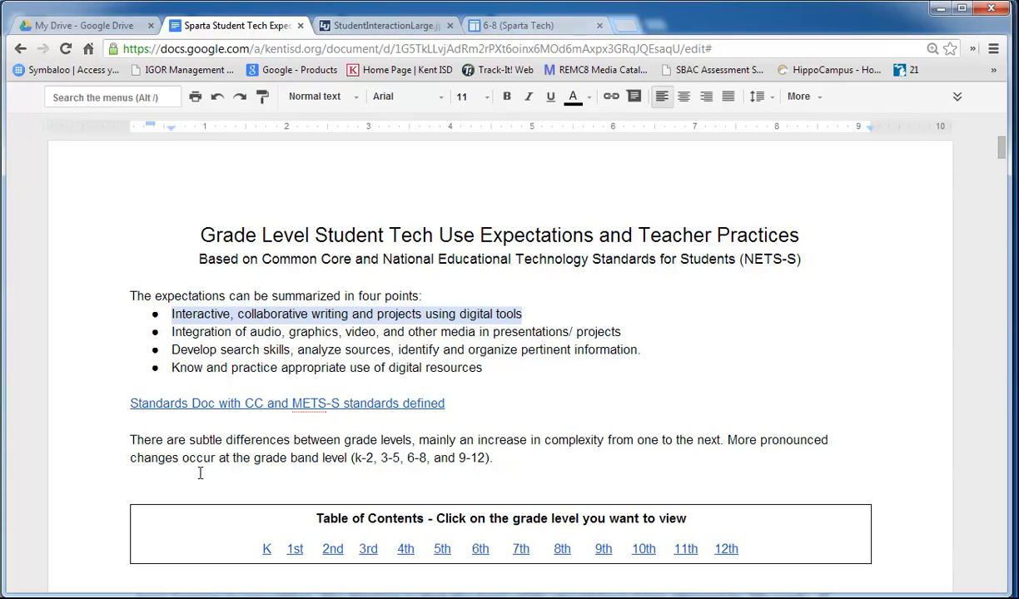
left_click(480, 549)
left_click(505, 572)
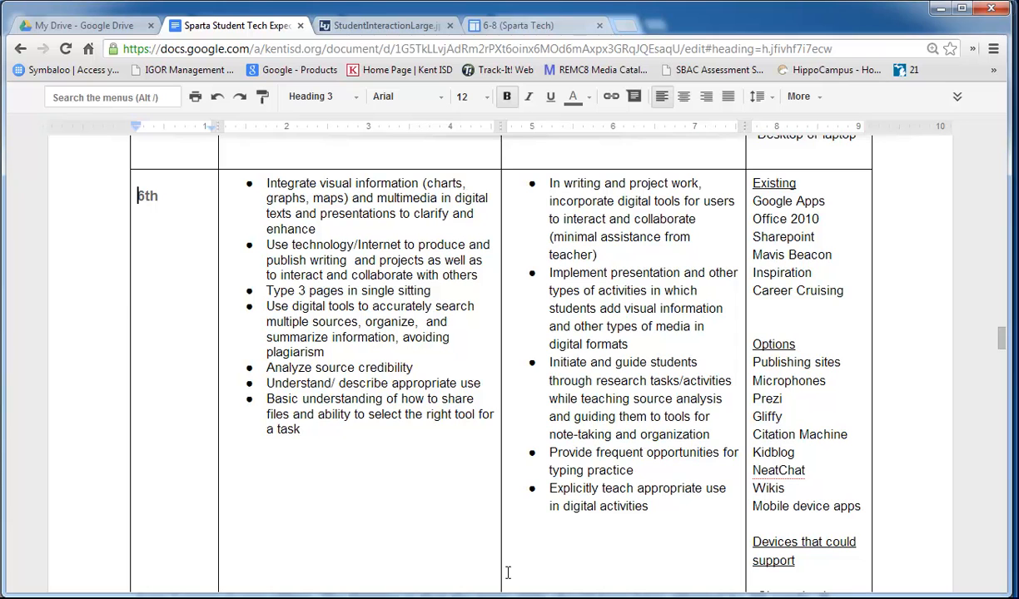
left_click_drag(479, 275, 267, 245)
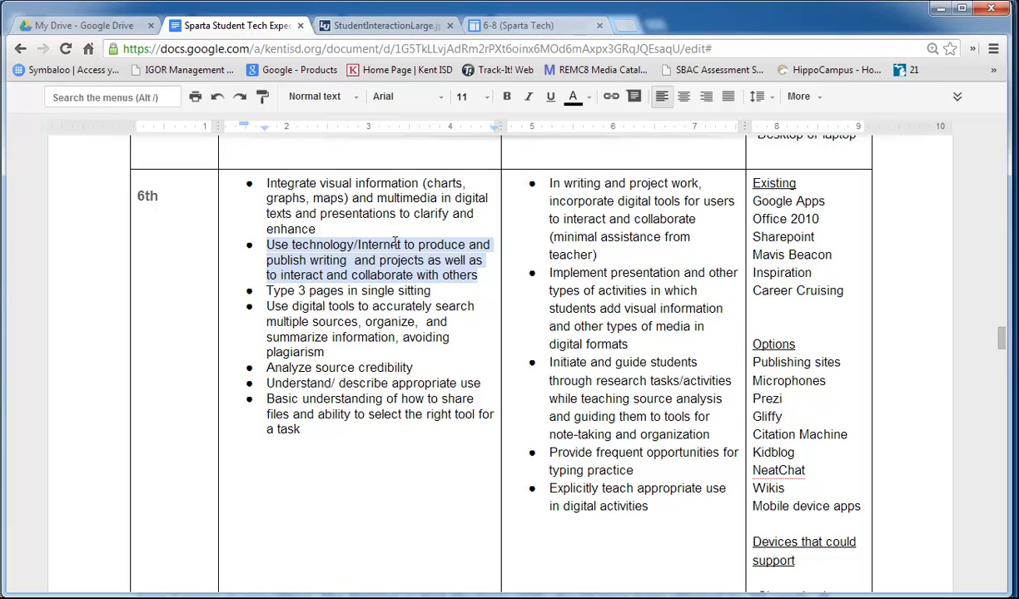
left_click(424, 260)
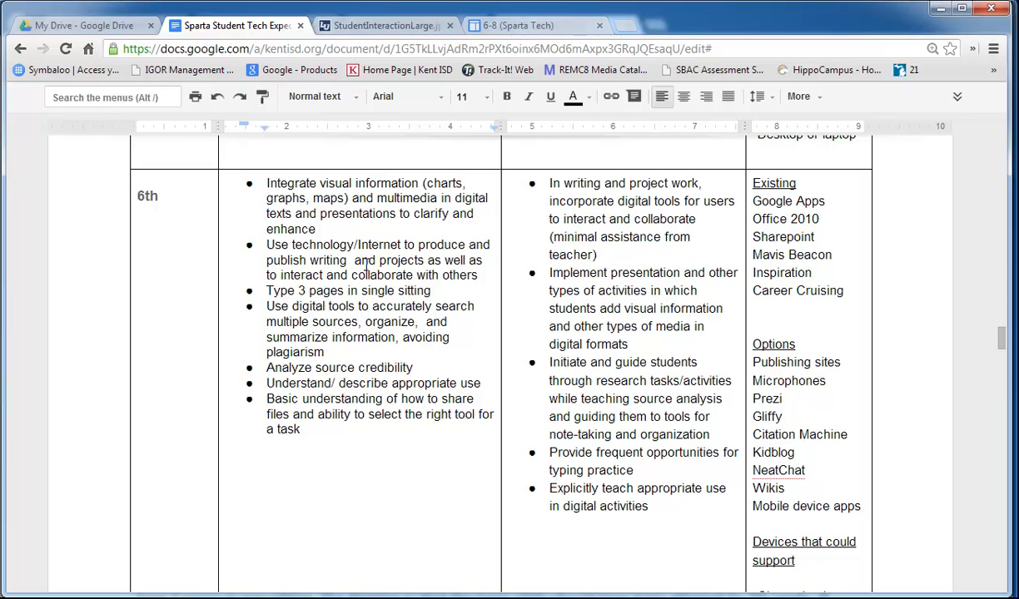
scroll(374, 264, "down", 6)
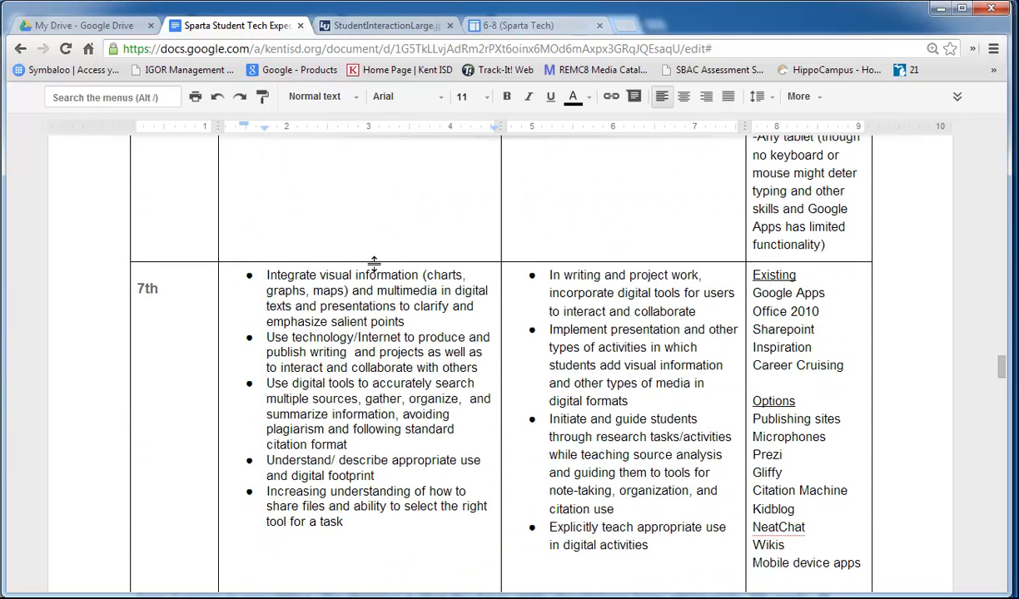
scroll(374, 263, "down", 1)
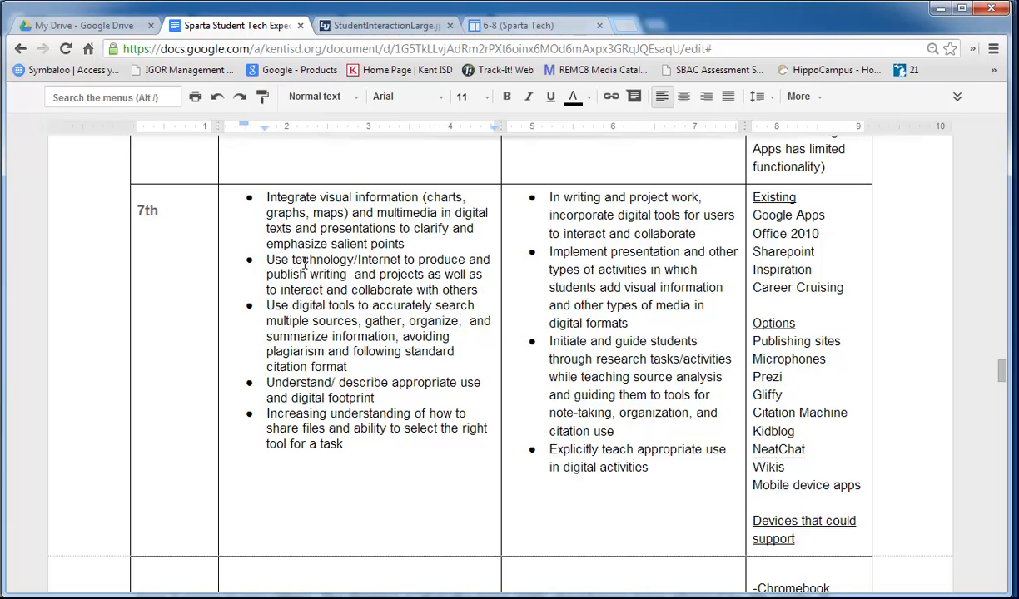
left_click_drag(266, 262, 430, 287)
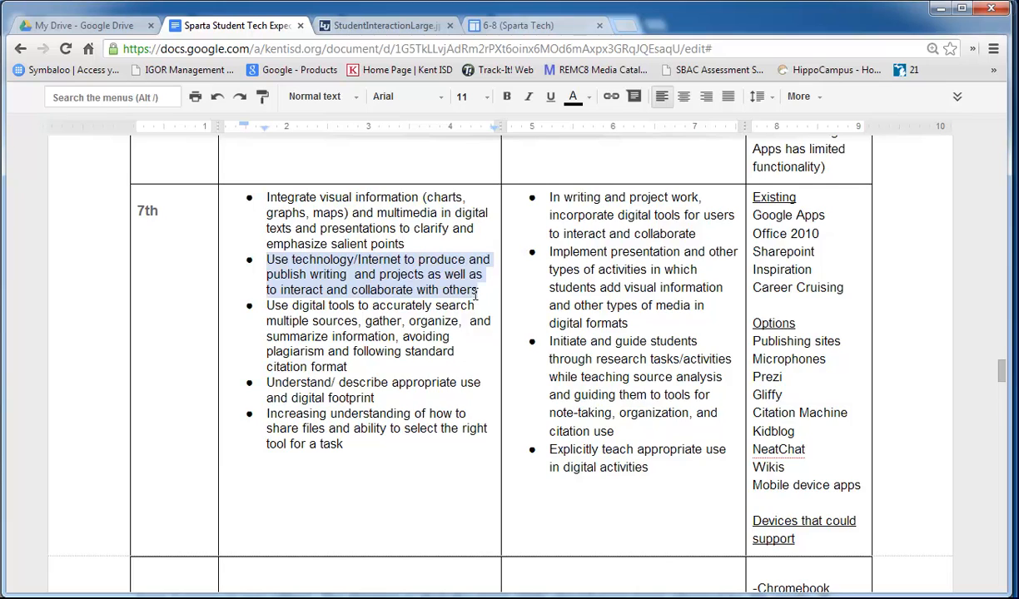
scroll(478, 291, "down", 6)
left_click_drag(478, 347, 266, 318)
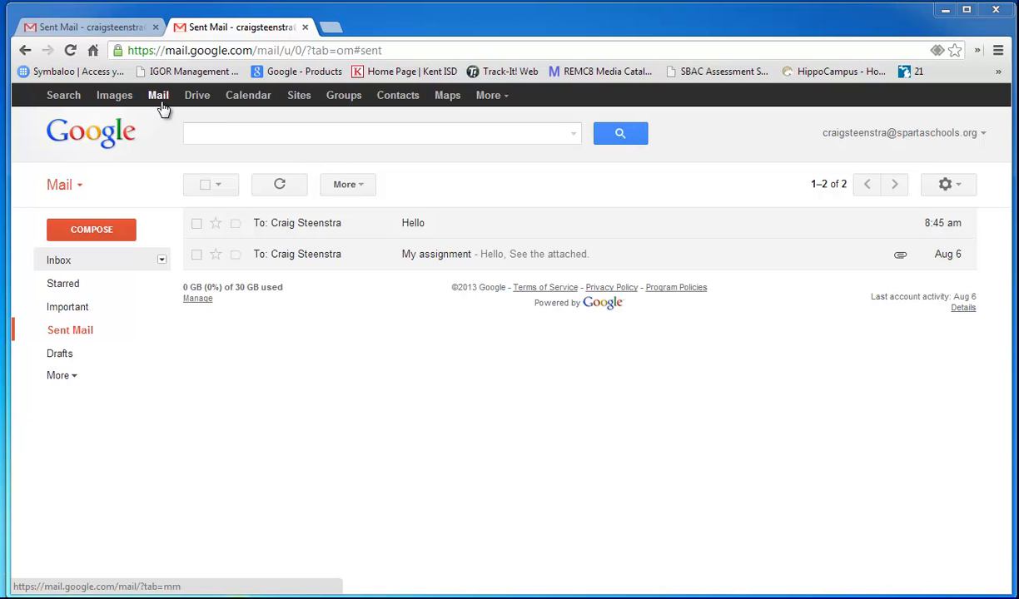
- From Google Drive's CREATE menu, make a new blank Document
left_click(198, 100)
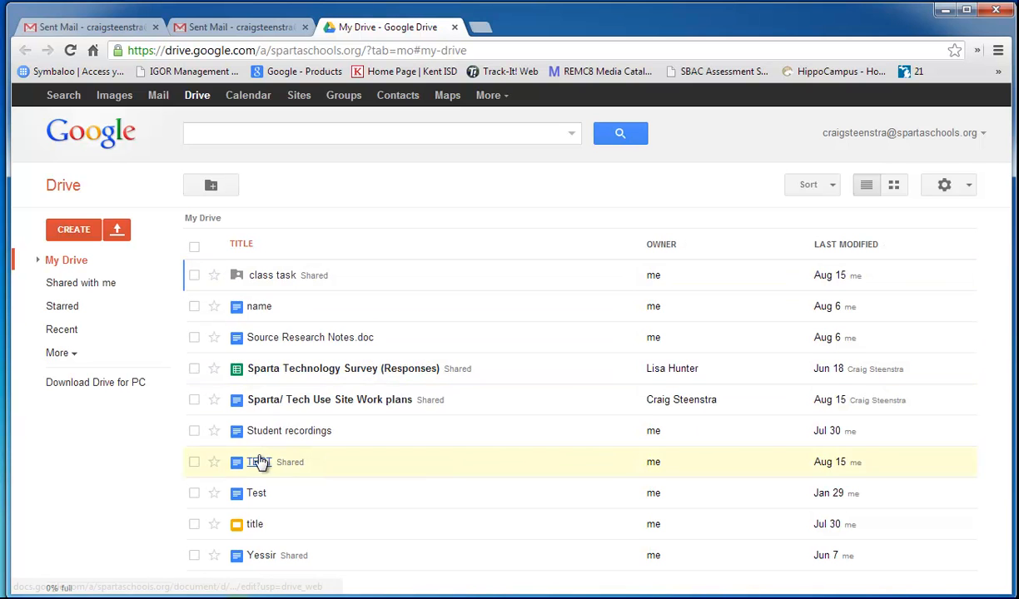
left_click(93, 229)
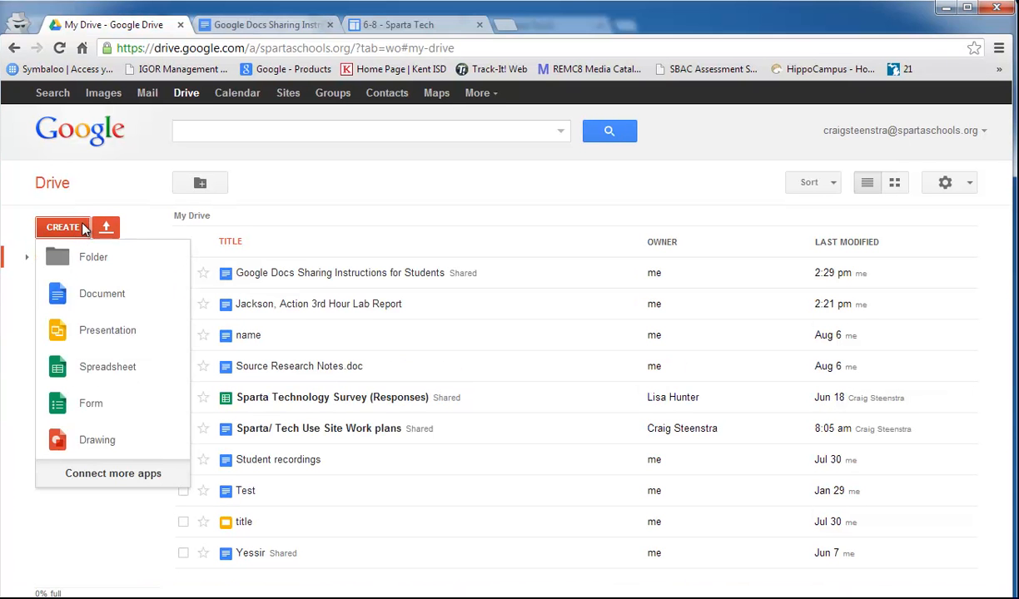
left_click(101, 297)
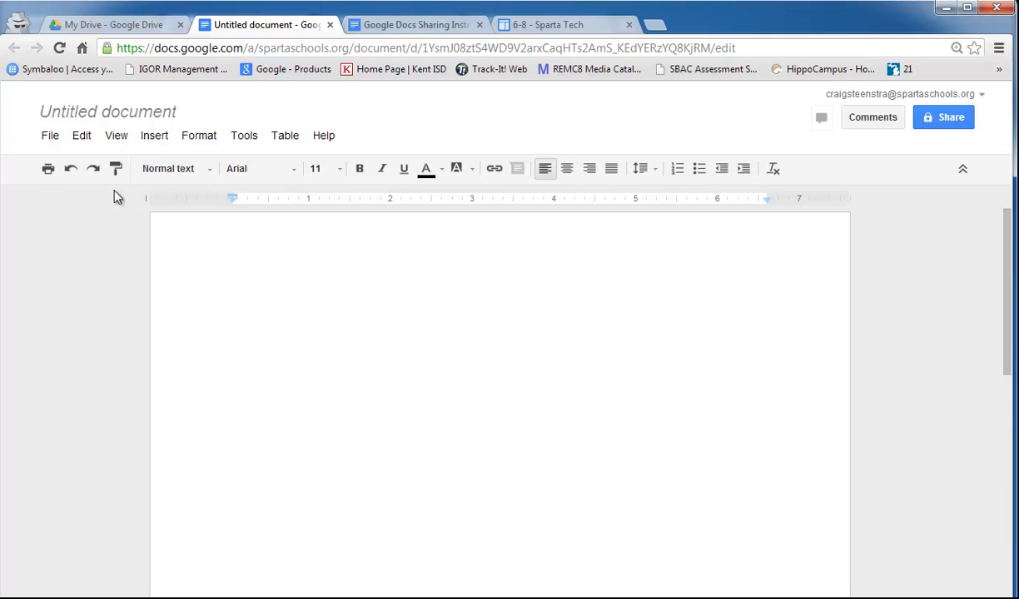
- Rename the untitled document to 'TEST' and open its sharing settings
left_click(96, 116)
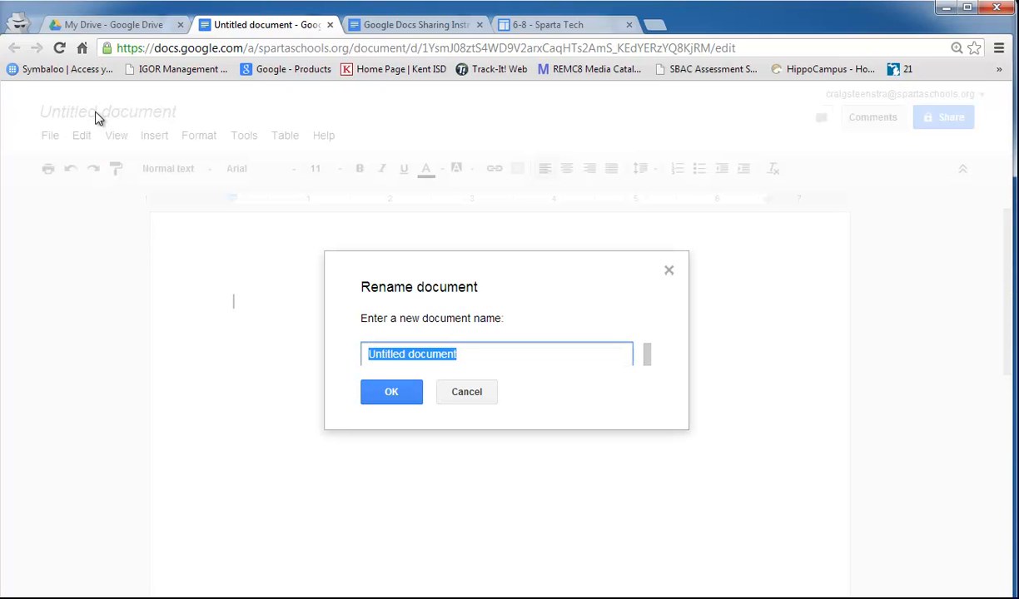
type("TEST")
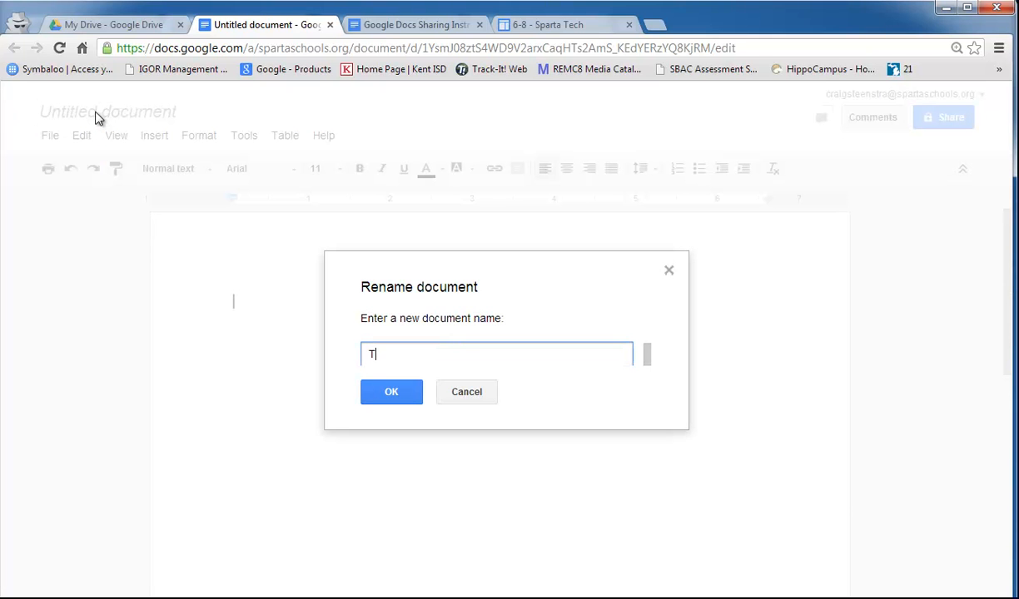
left_click(387, 391)
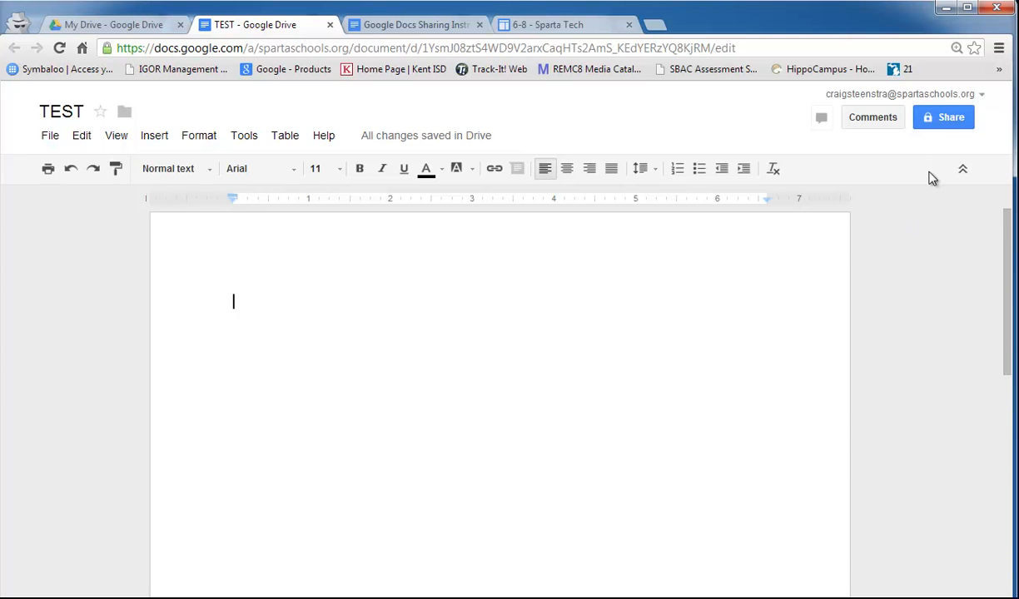
left_click(939, 117)
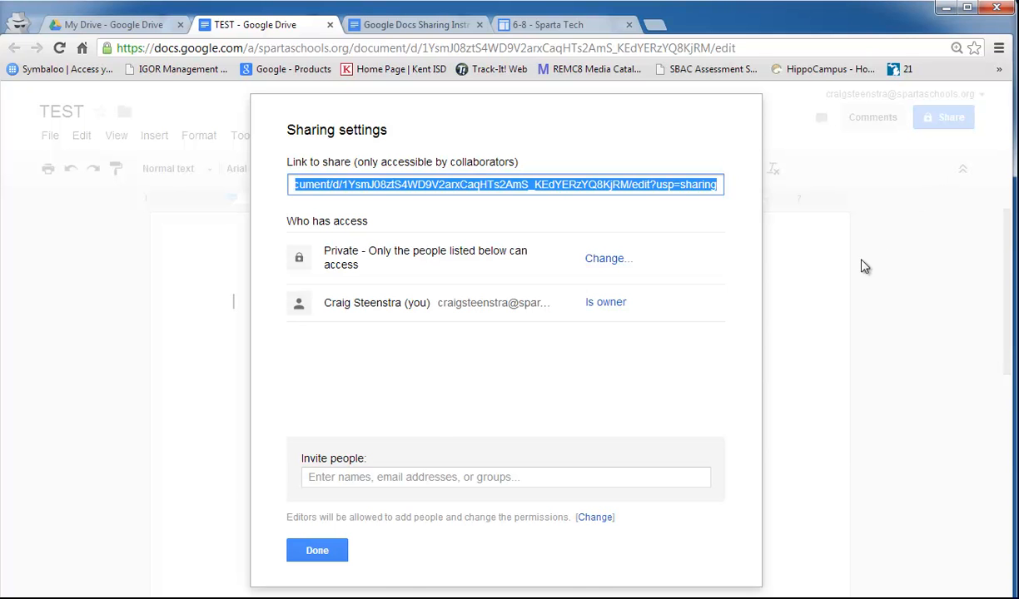
- Paste the invitees' addresses with Can edit access, then open the Who has access options
left_click(400, 477)
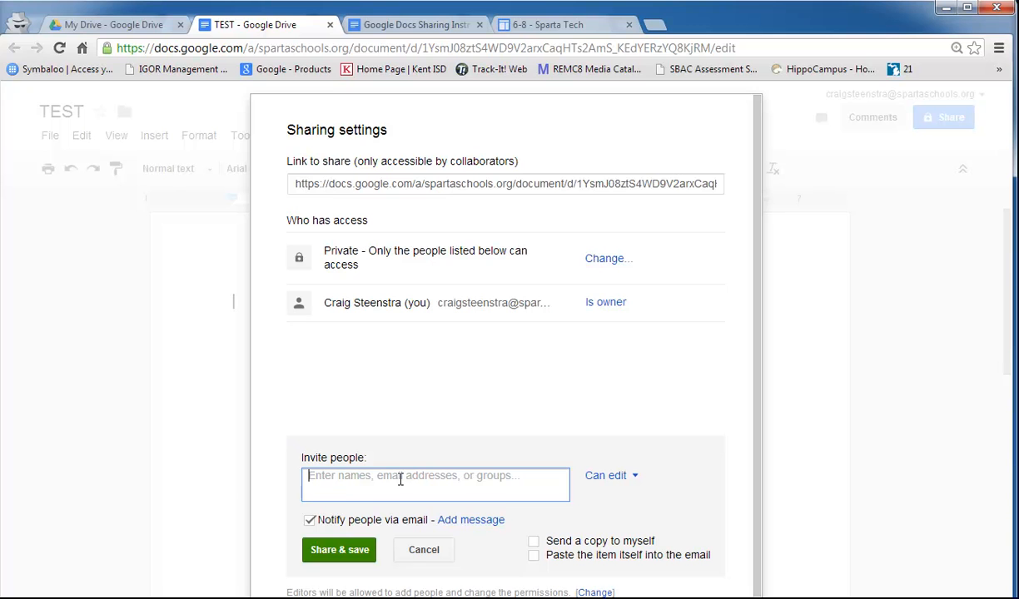
key("ctrl+v")
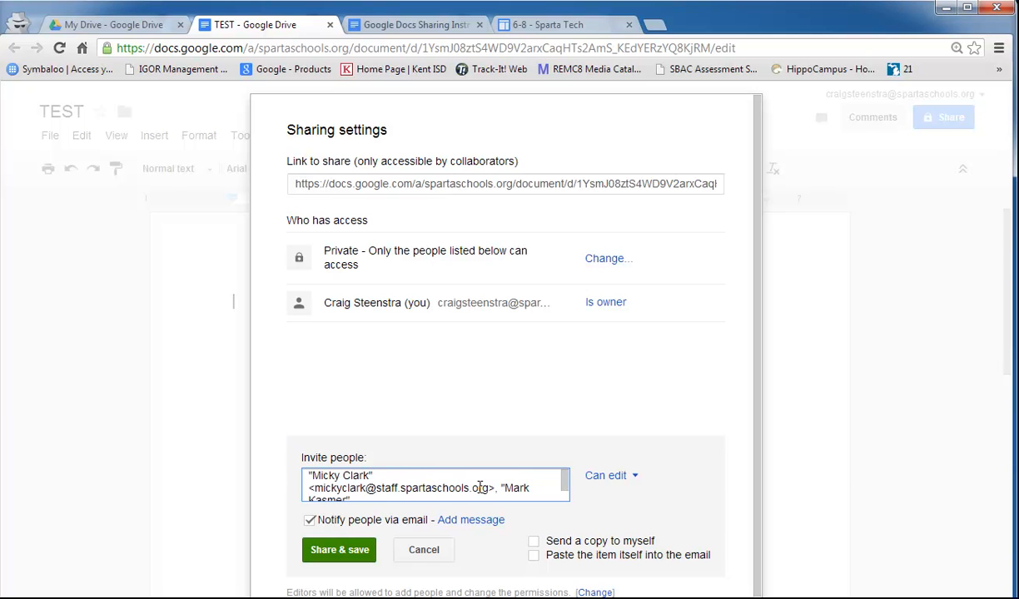
left_click(636, 481)
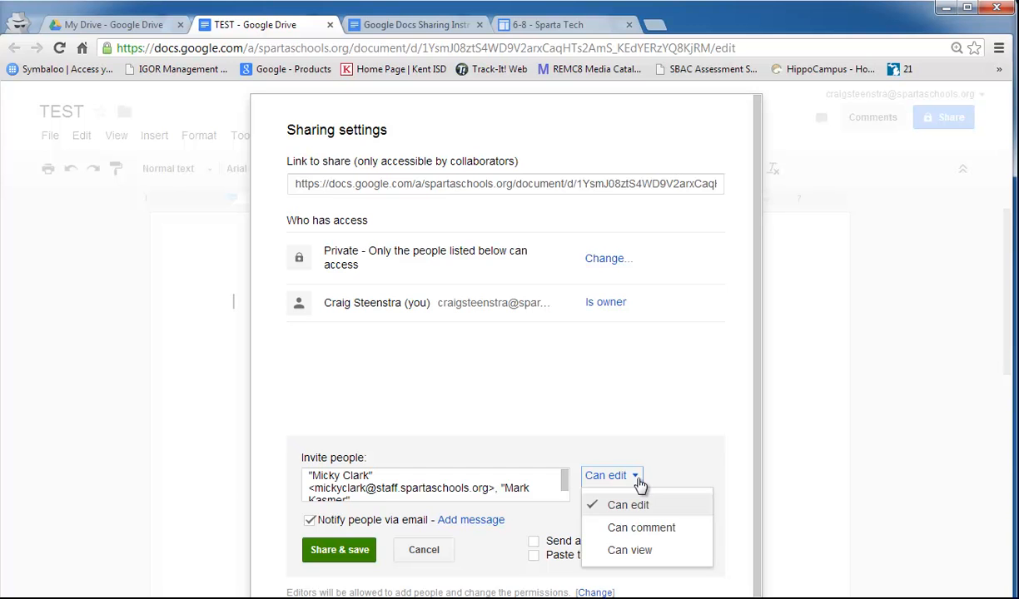
left_click(641, 529)
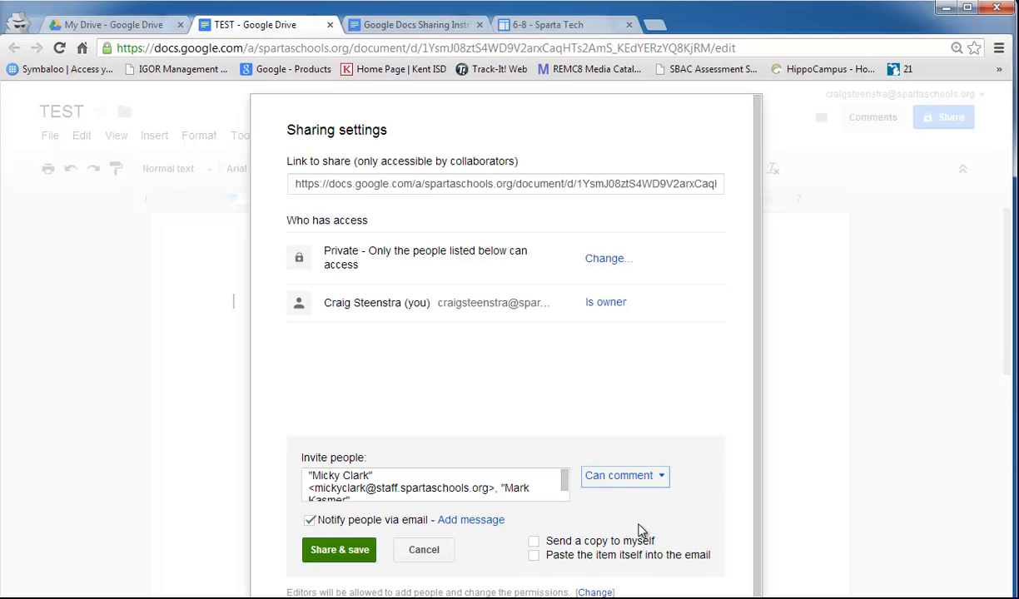
left_click(616, 481)
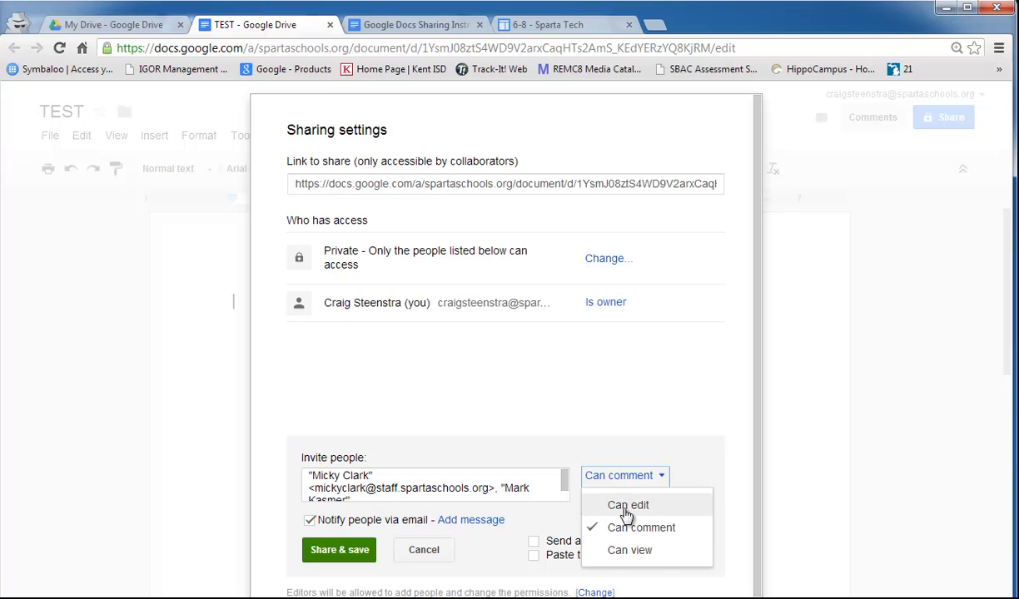
left_click(620, 505)
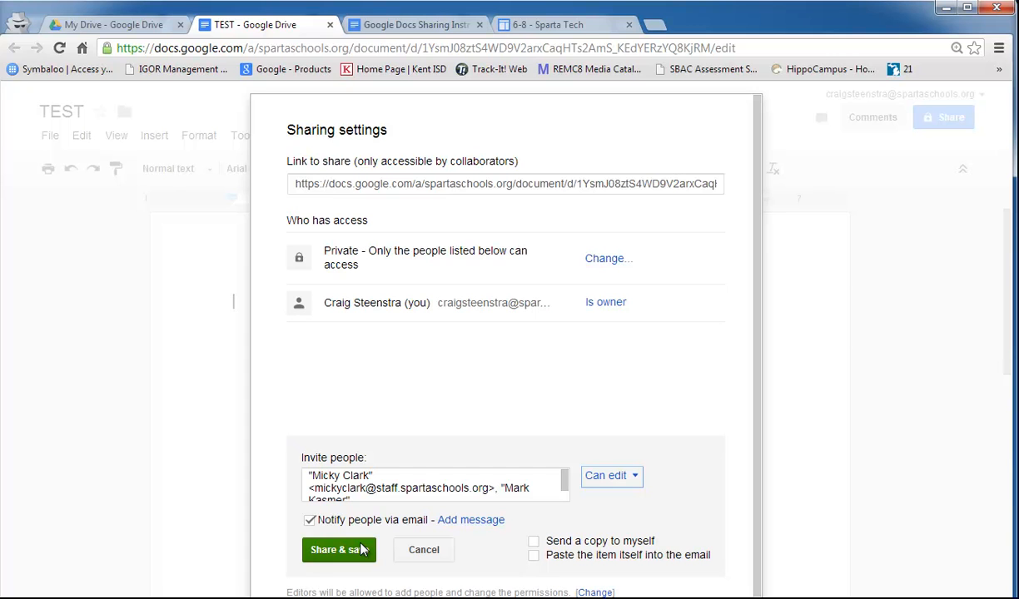
left_click(602, 260)
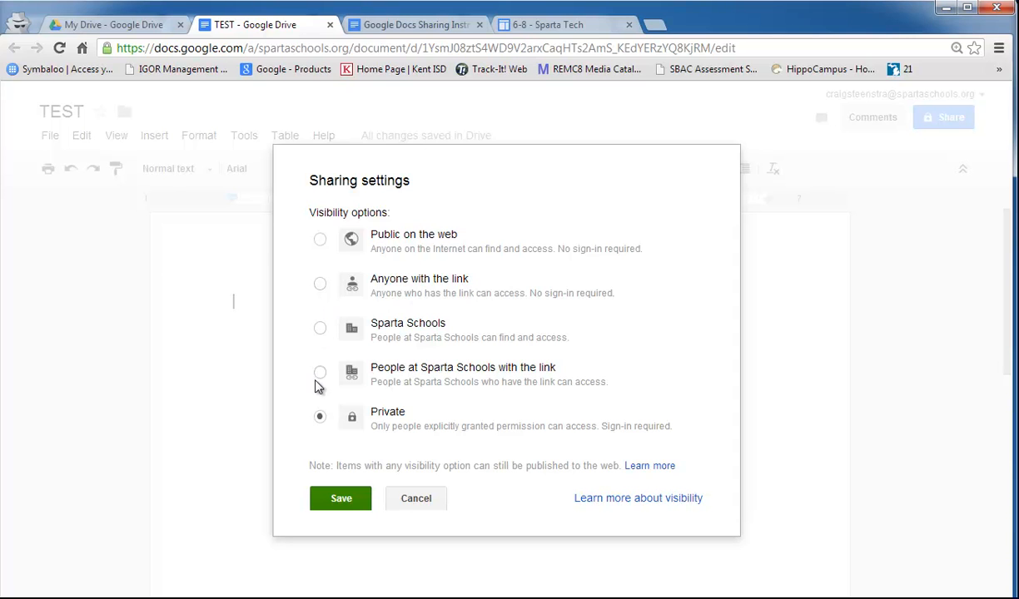
- Set link sharing to 'Anyone with the link' with Can comment access and save
left_click(320, 284)
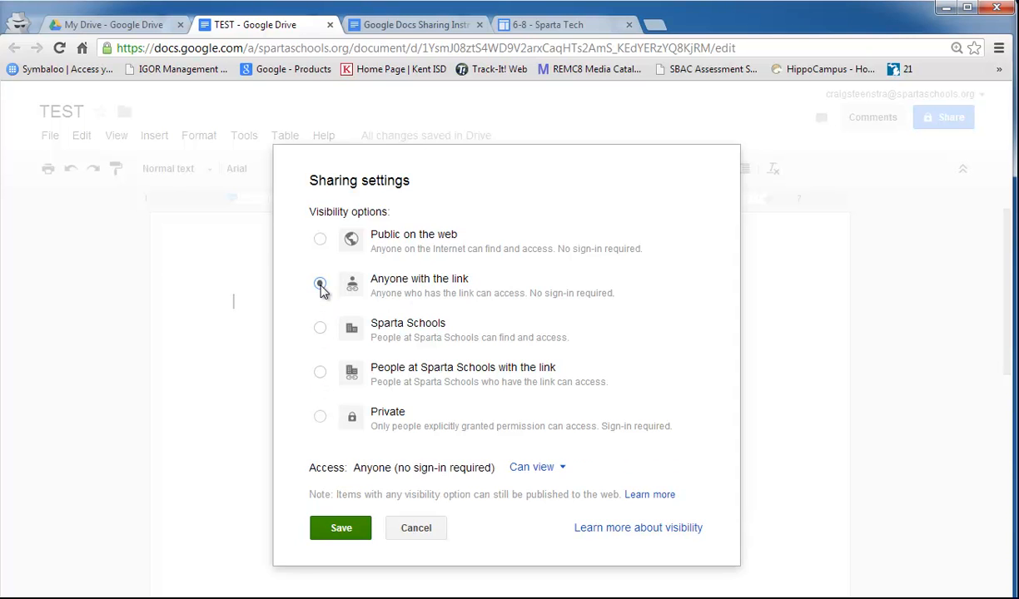
left_click(560, 469)
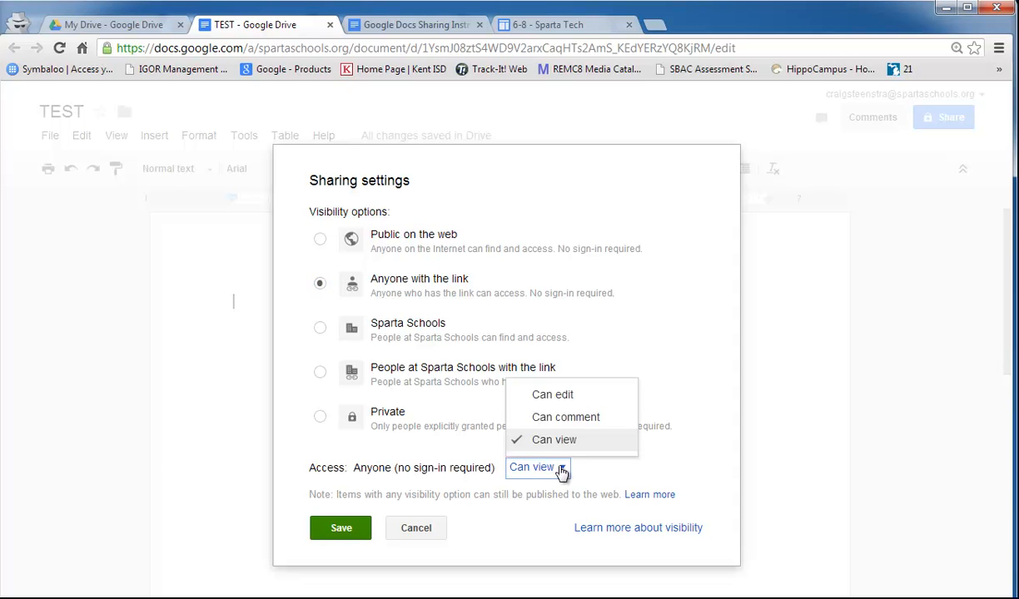
left_click(571, 417)
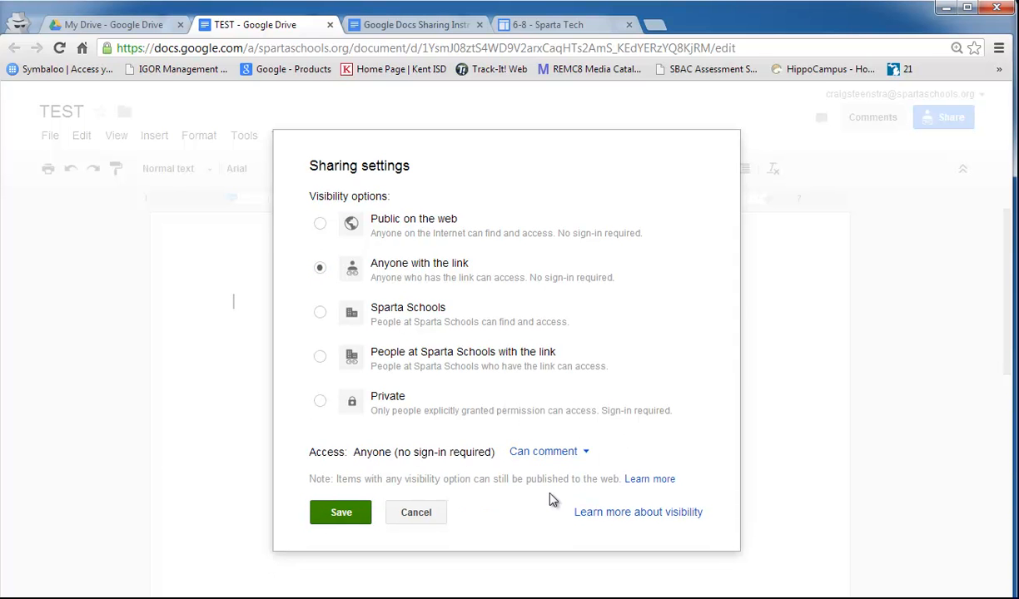
left_click(337, 513)
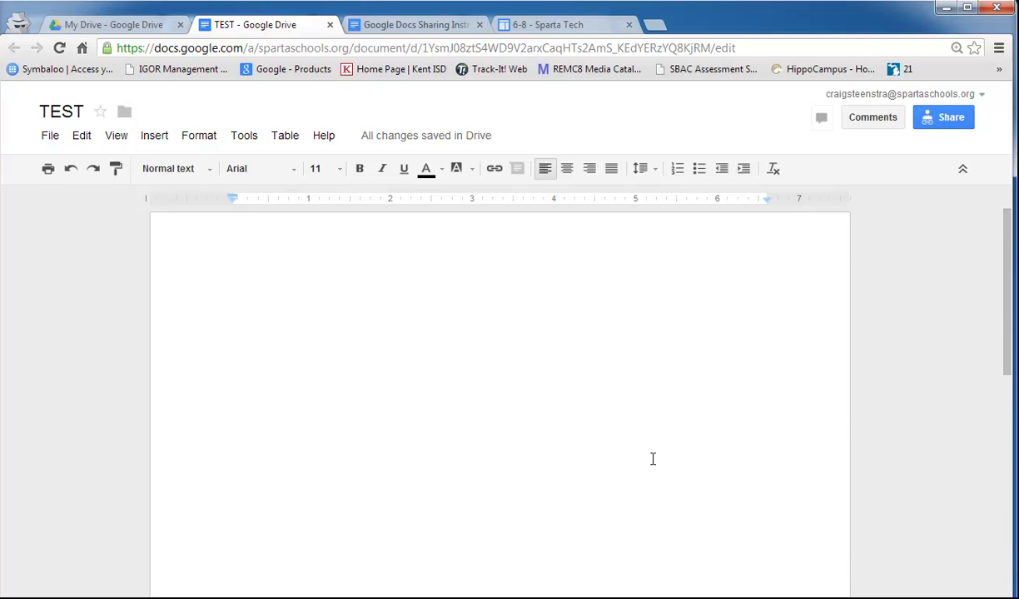
- Type 'Djdjfdjk' at the top, leave the font and size unchanged, and add empty lines below
type("Djdjfdjk")
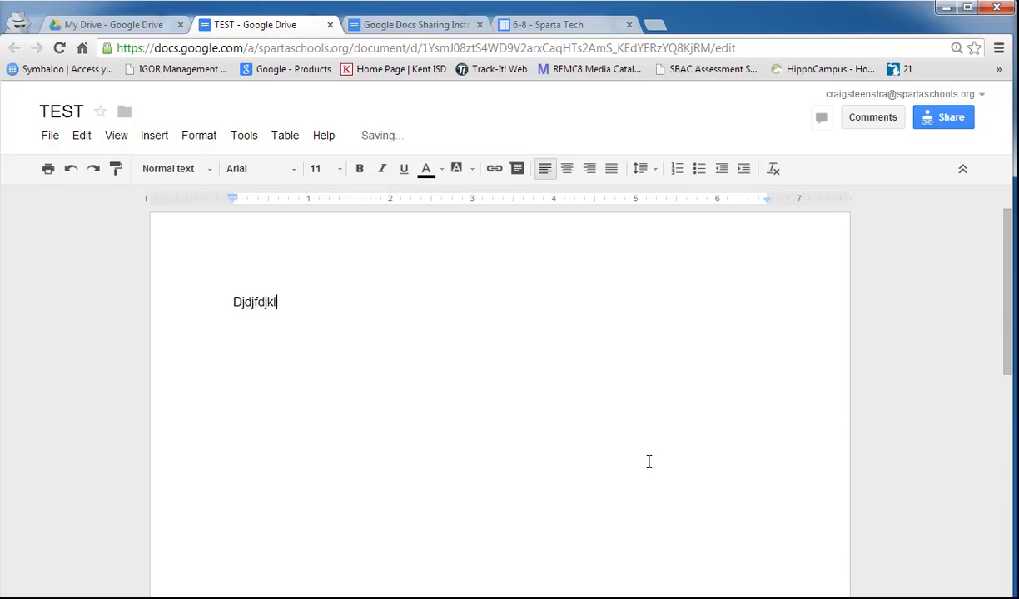
left_click(293, 171)
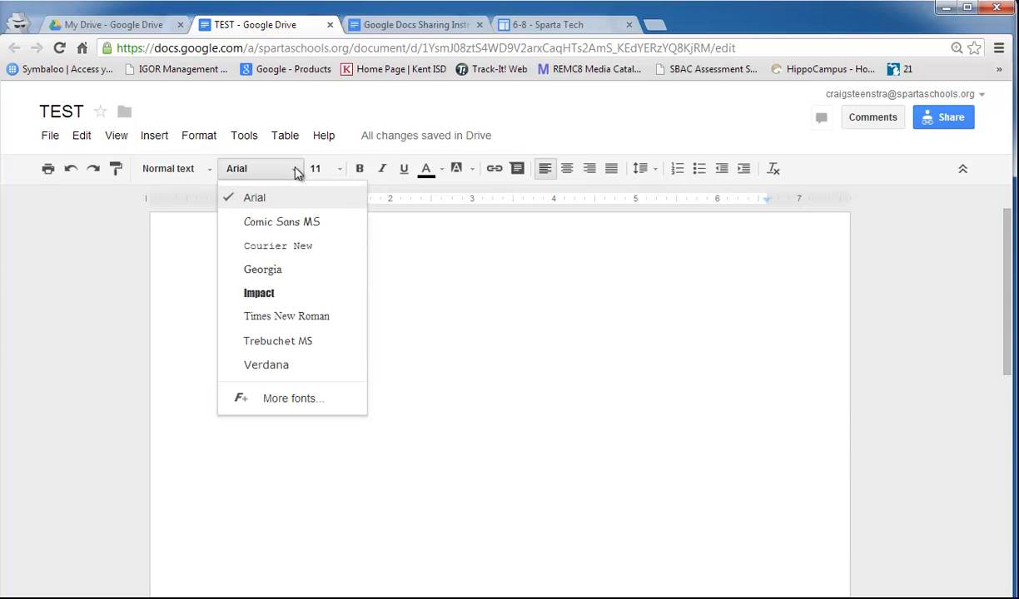
left_click(341, 173)
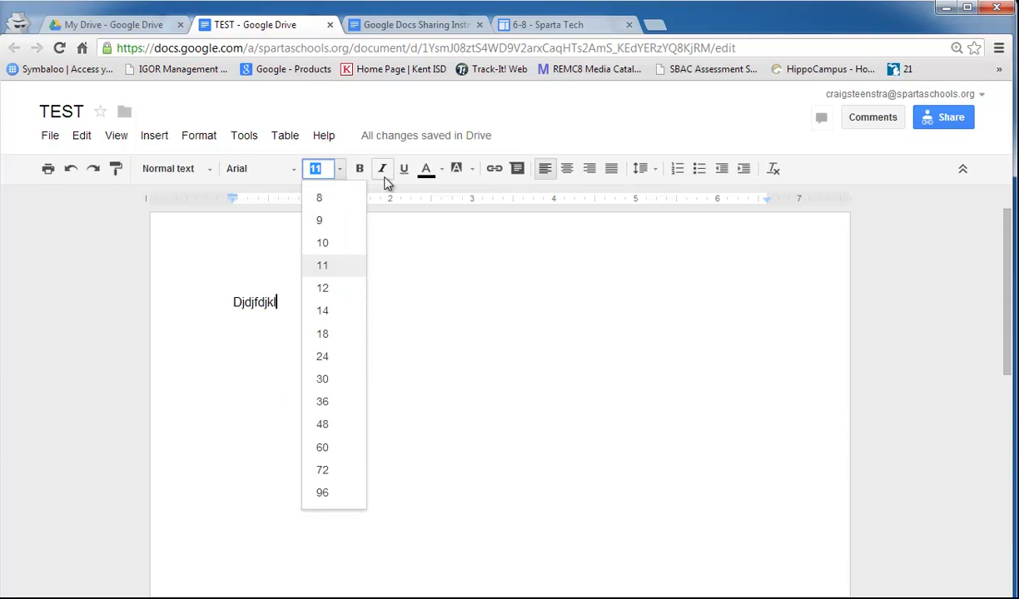
left_click(501, 235)
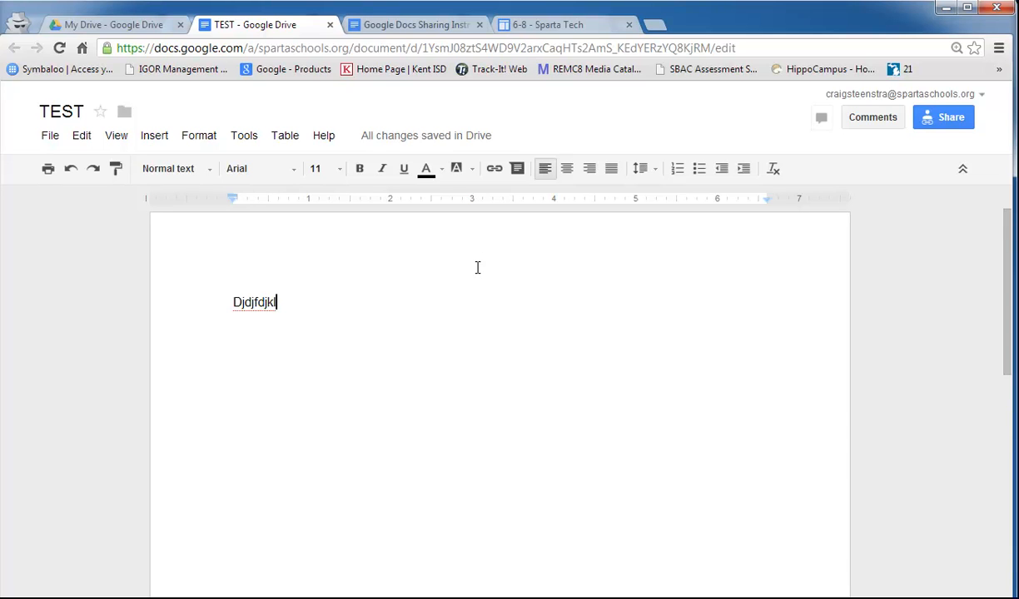
key("Return")
key("Return")
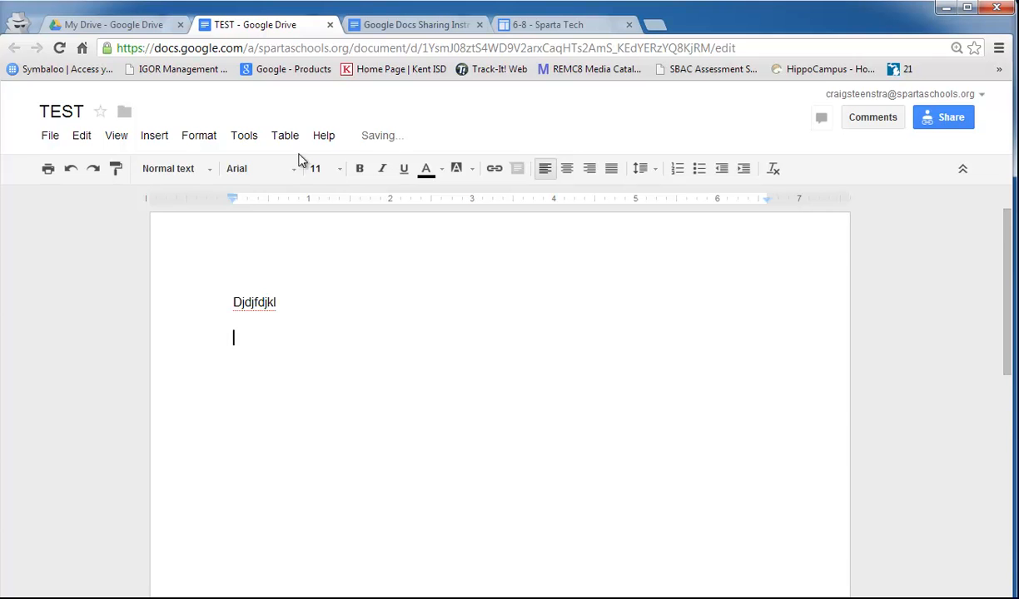
left_click(243, 135)
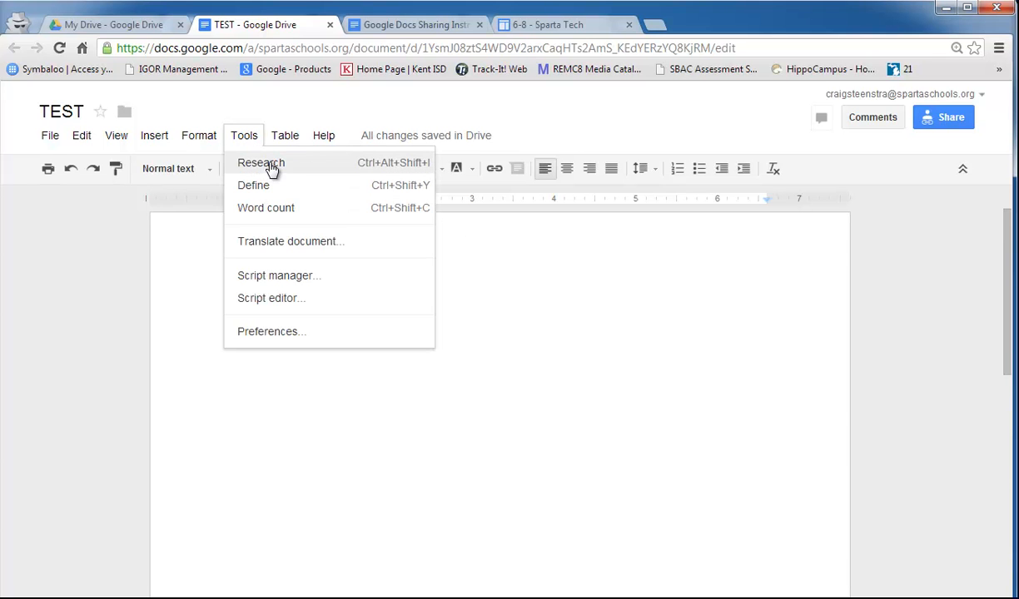
- Search Research images for 'puppies' and drag the puppy-on-deck photo below the first line
left_click(261, 164)
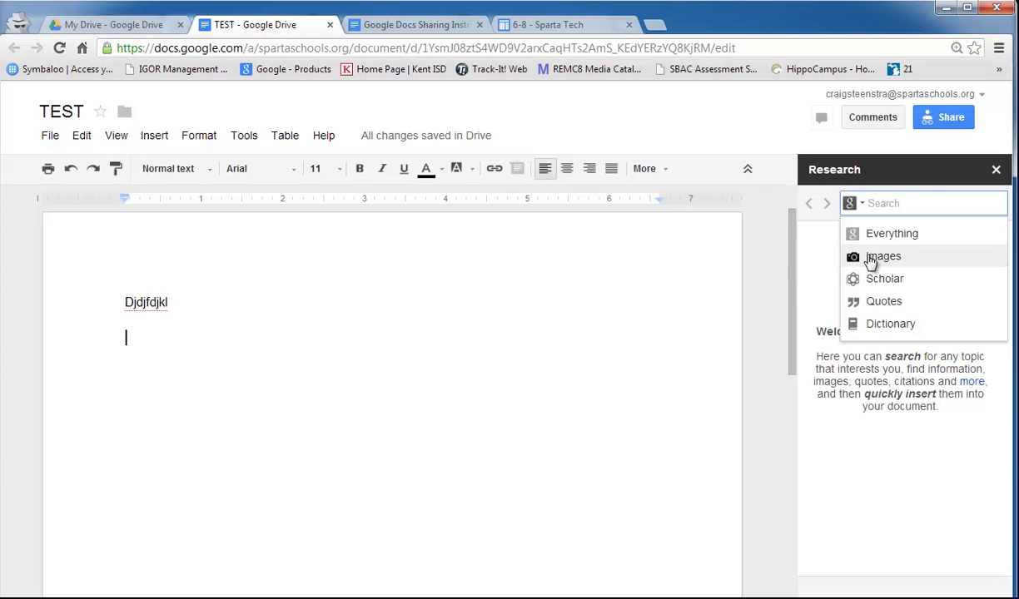
left_click(882, 256)
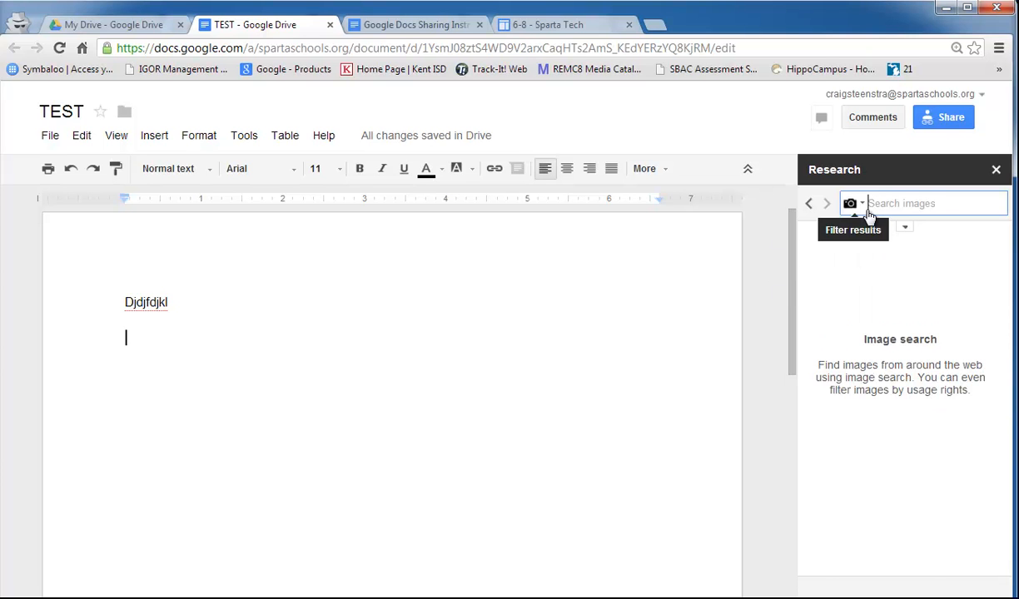
type("puppies")
key("Return")
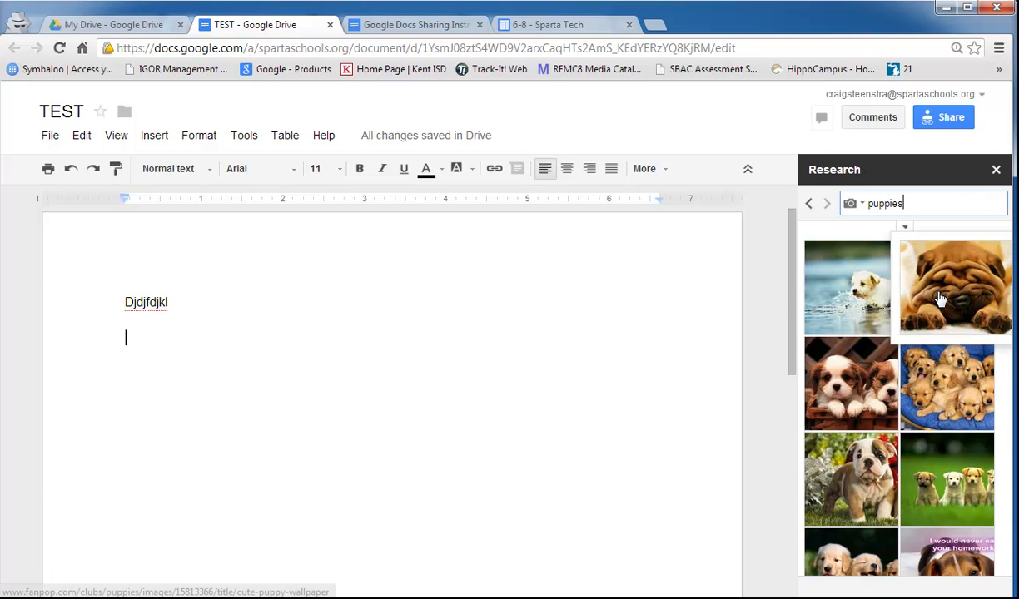
scroll(893, 444, "down", 4)
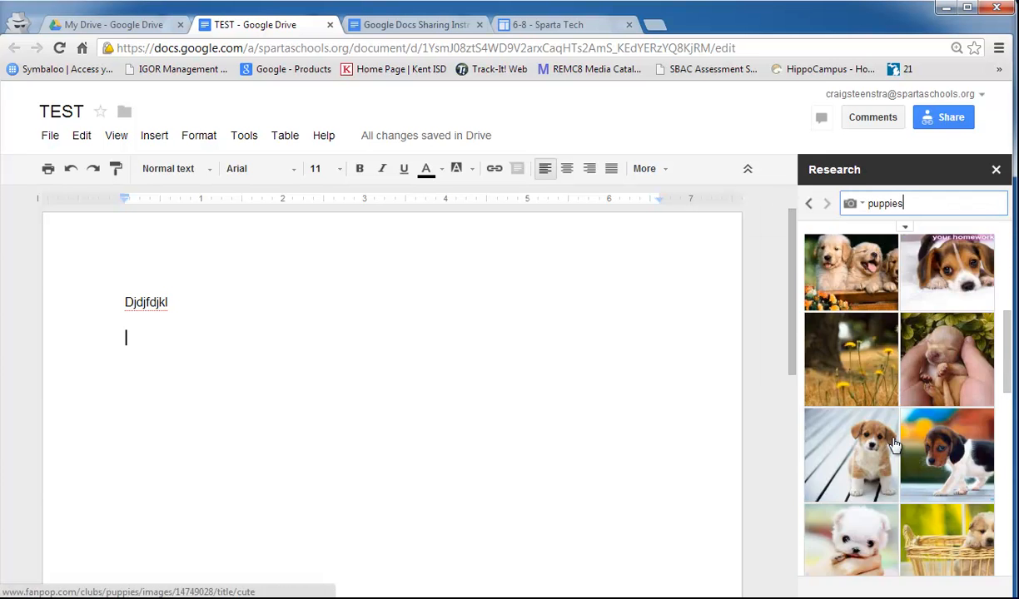
mouse_move(859, 464)
left_click_drag(860, 464, 210, 366)
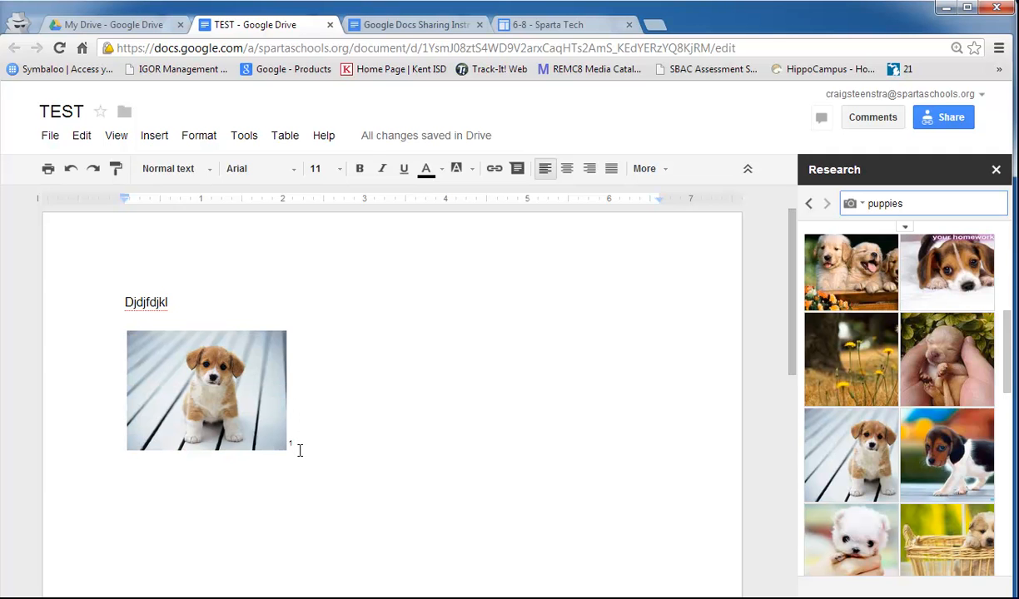
- Try Fixed position on the puppy picture, then set it back to In line with text
left_click(265, 422)
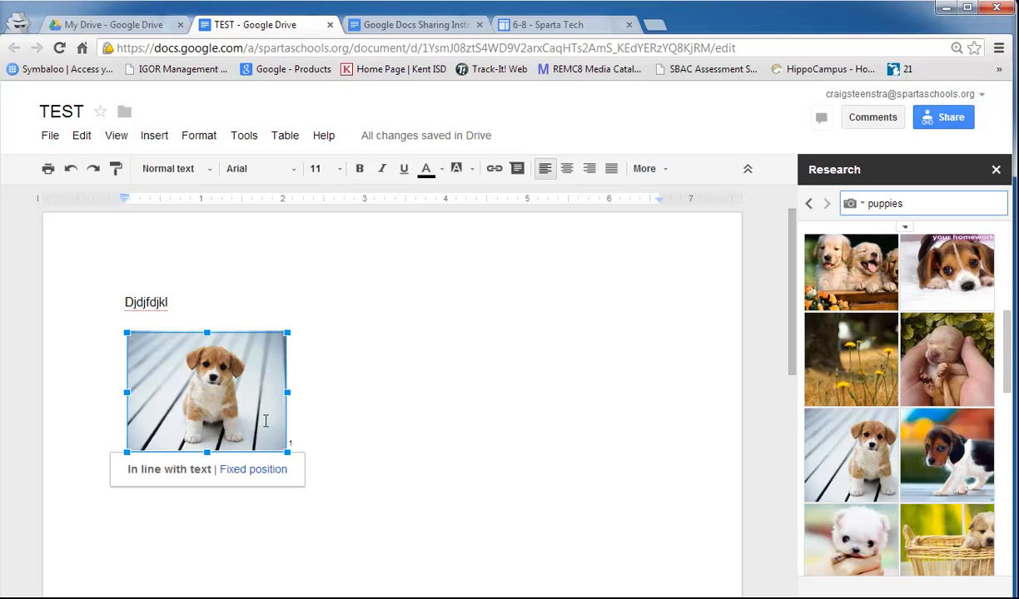
left_click(246, 471)
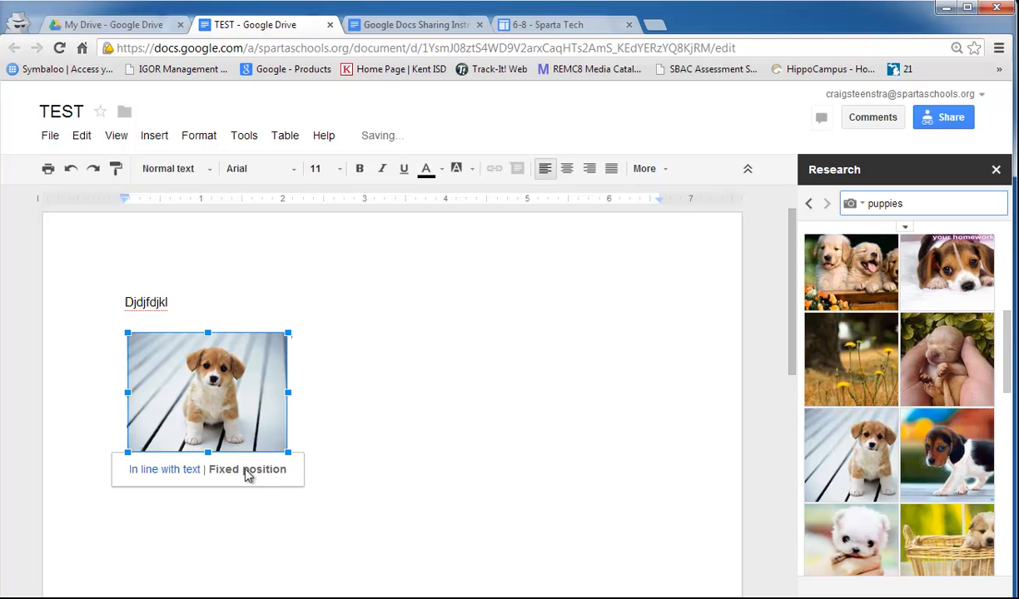
left_click_drag(240, 418, 448, 426)
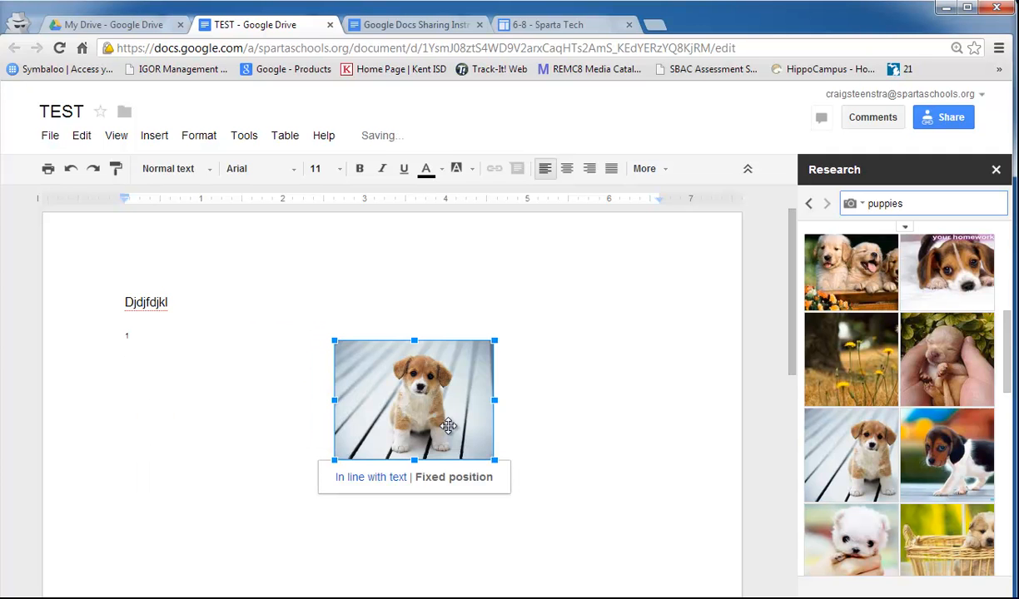
left_click(378, 485)
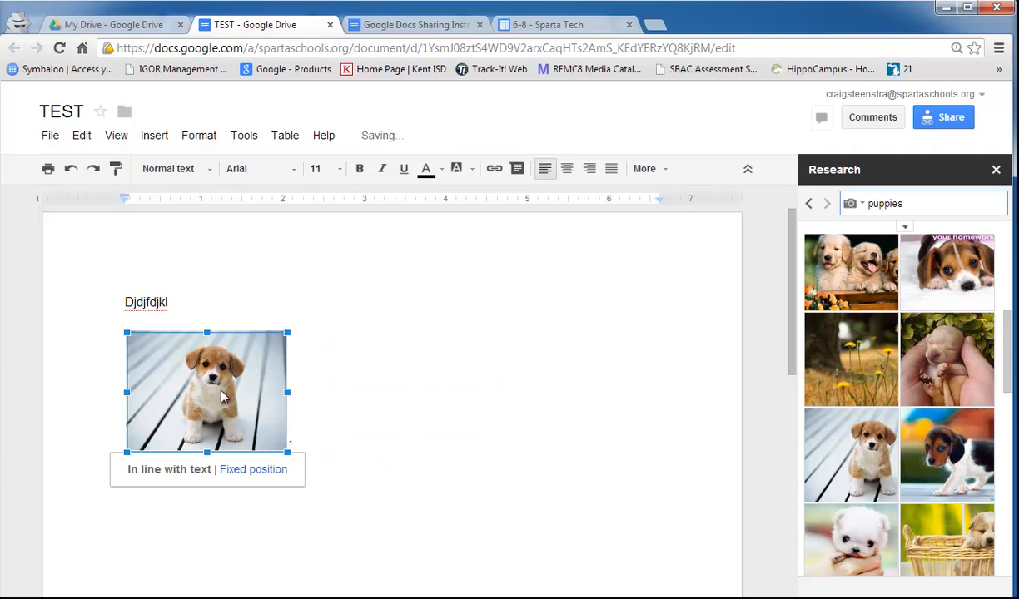
- Type placeholder text beside and below the picture, then close the Research pane
left_click(336, 423)
type("adfjasdfadjfklff")
key("Return")
type("ajfklasdfjkfjklfjl")
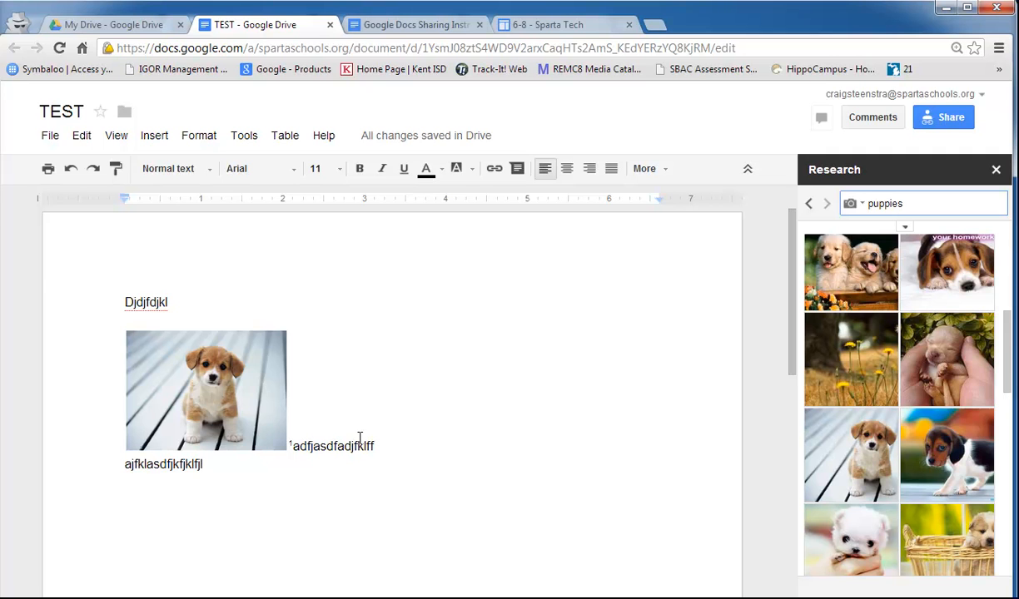
left_click(995, 169)
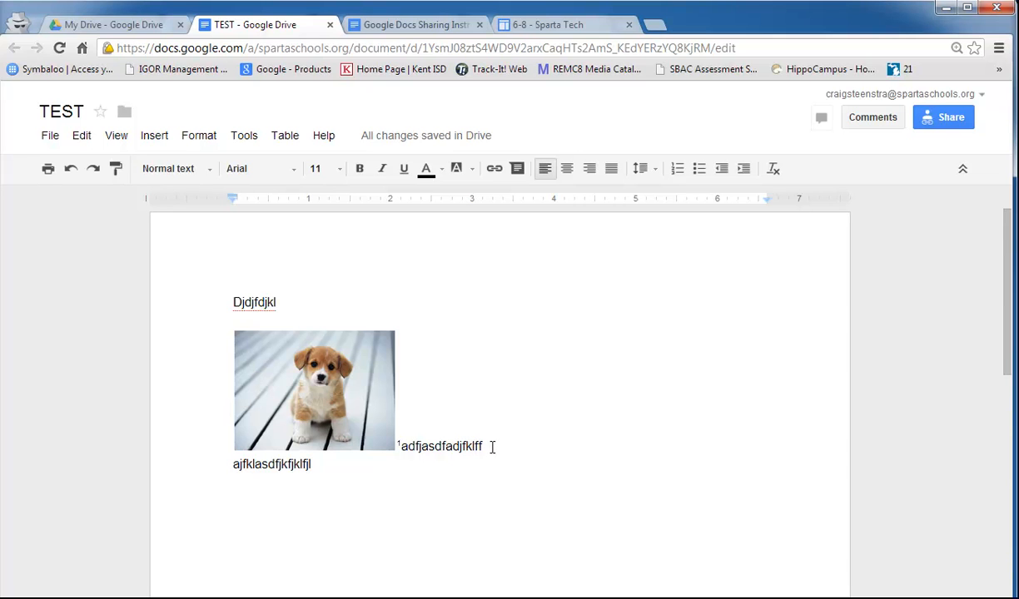
- Add a 'Bad spelling' comment on the text beside the picture
right_click(483, 449)
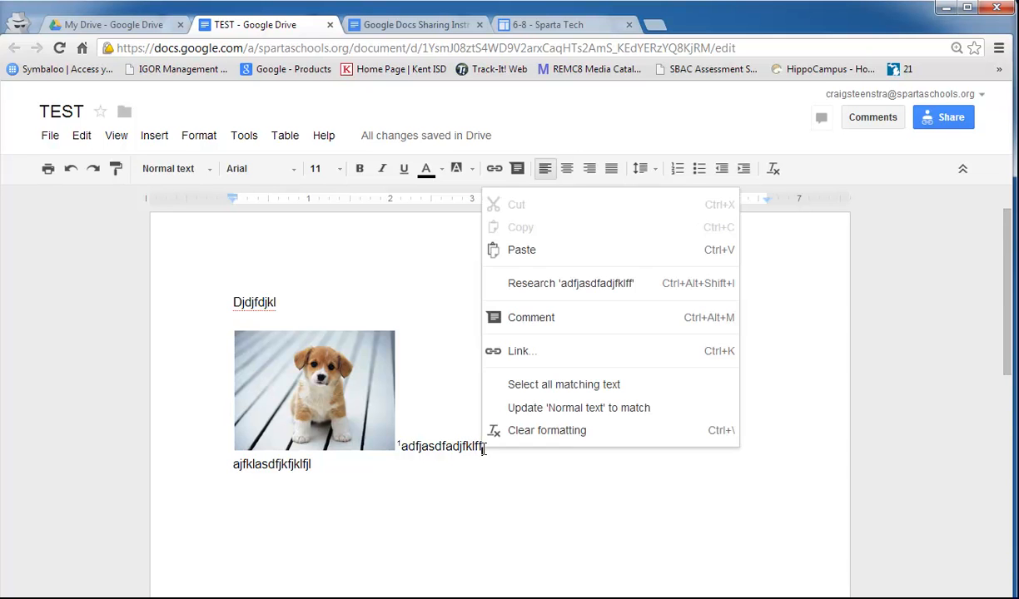
left_click(538, 318)
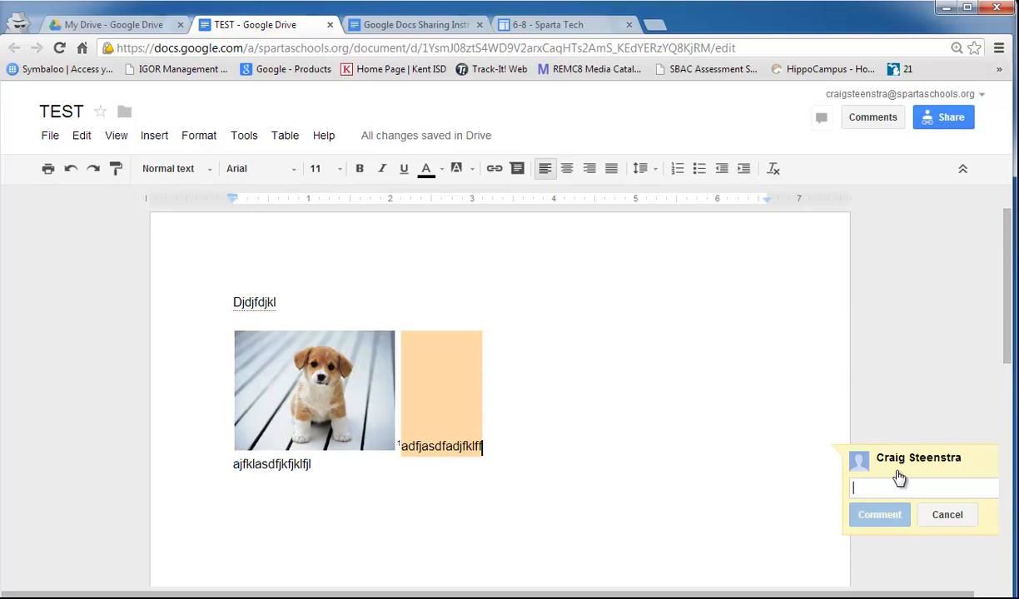
type("Bad spelling")
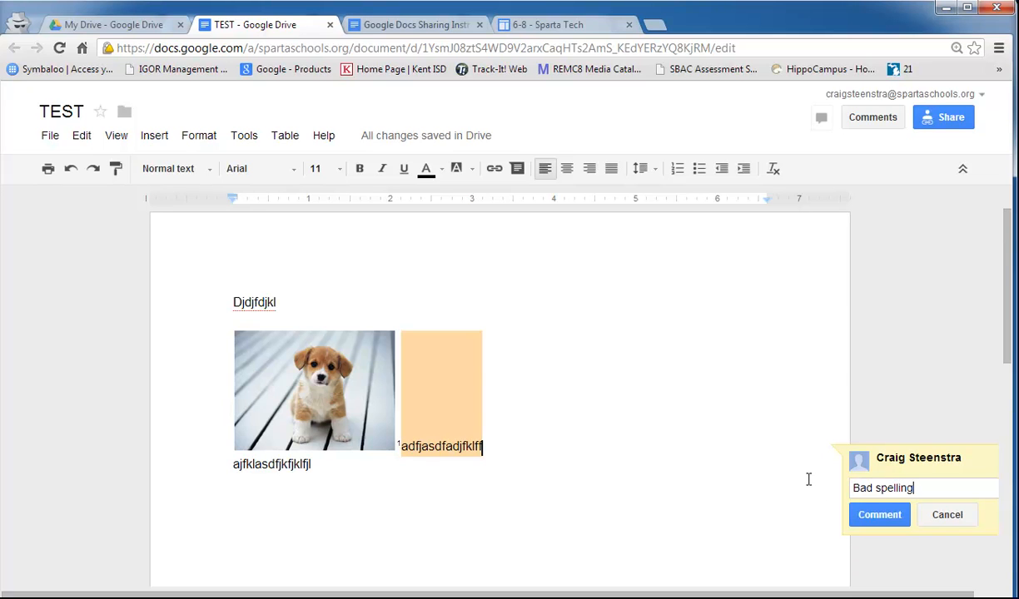
left_click(879, 515)
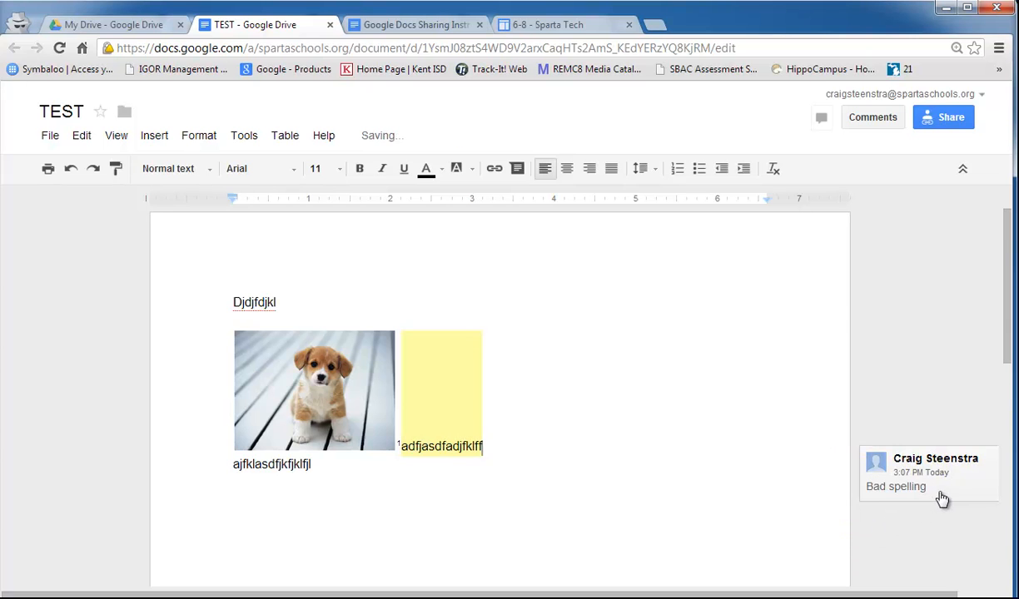
left_click(452, 424)
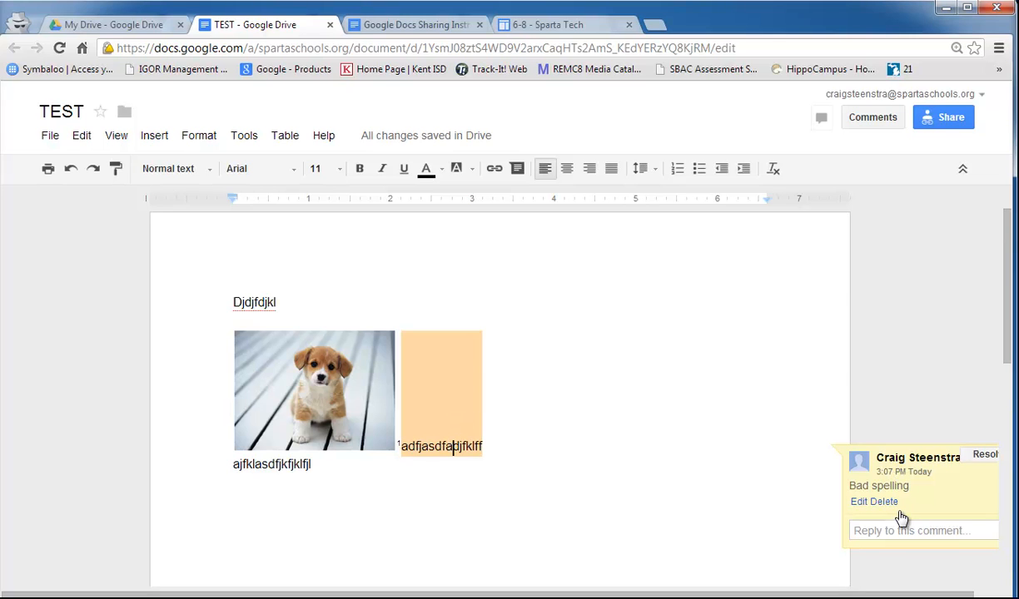
left_click(711, 514)
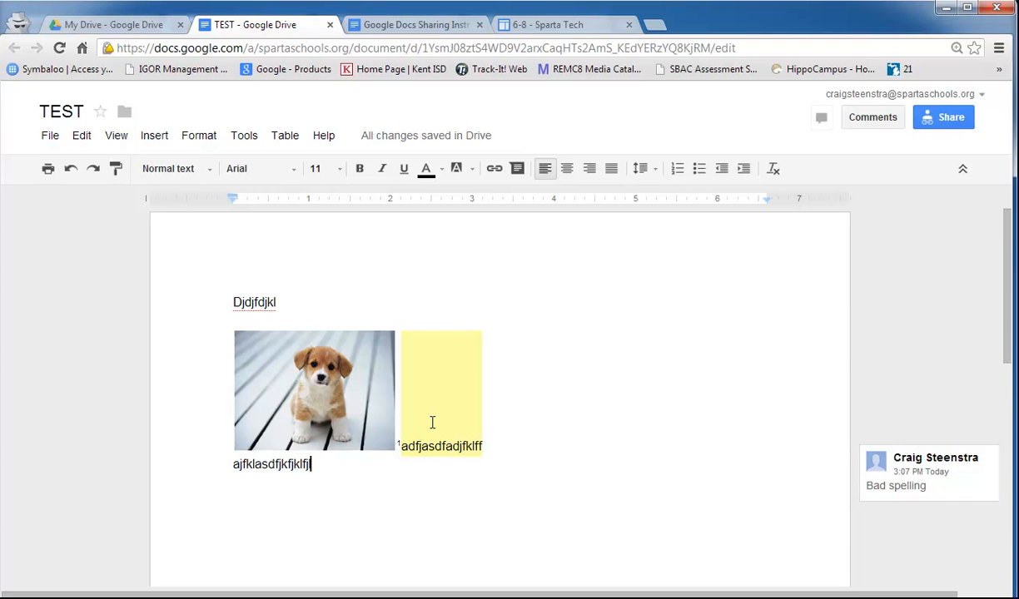
- Reply 'It was intentional' to the Bad spelling comment
left_click(905, 481)
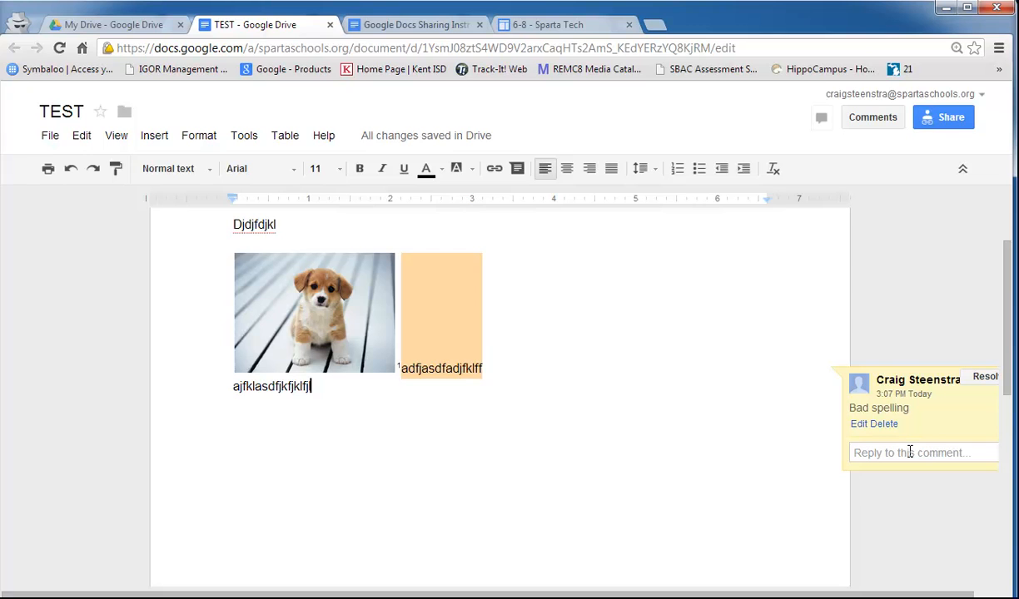
left_click(911, 453)
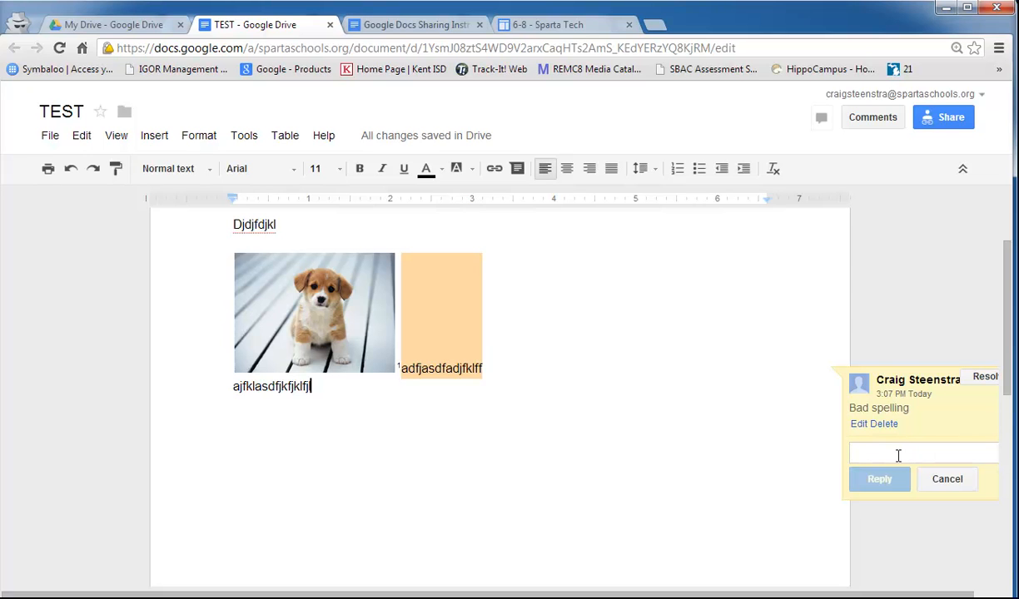
type("It was intentio")
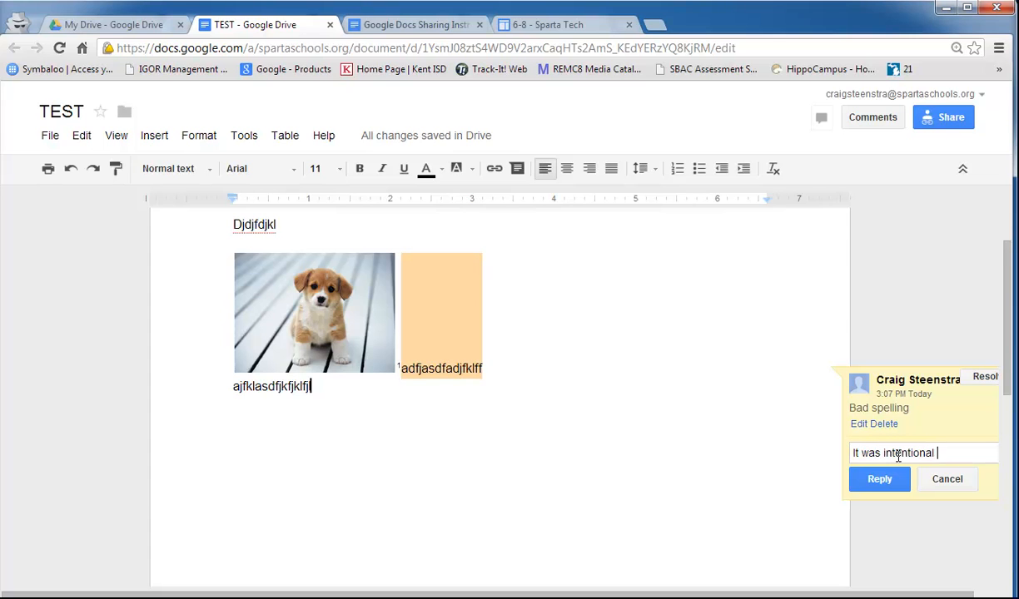
type("nal")
left_click(879, 479)
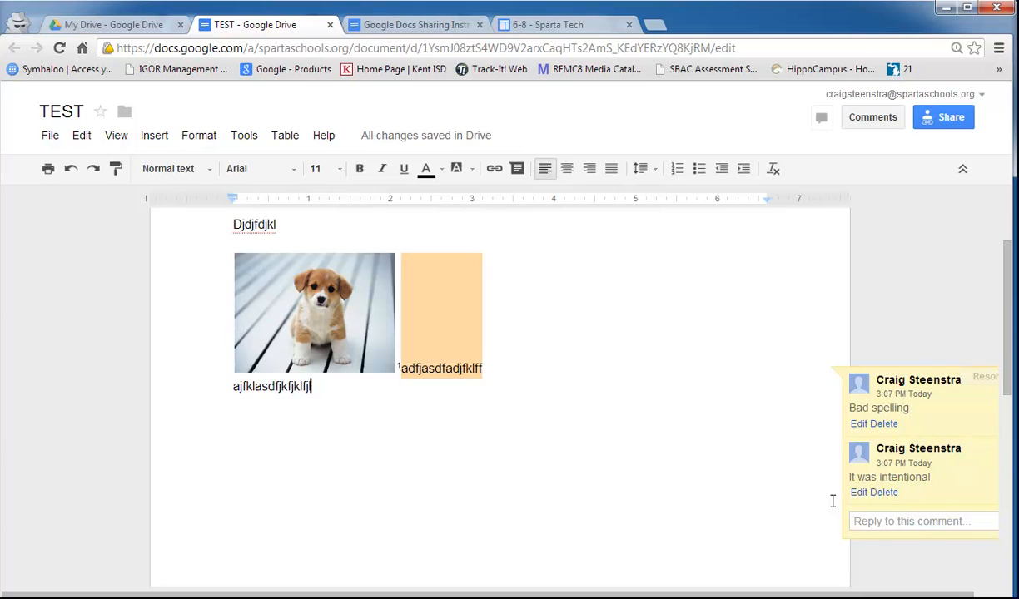
- Restore normal zoom, resolve the Bad spelling thread, and check the comment history
key("ctrl+minus")
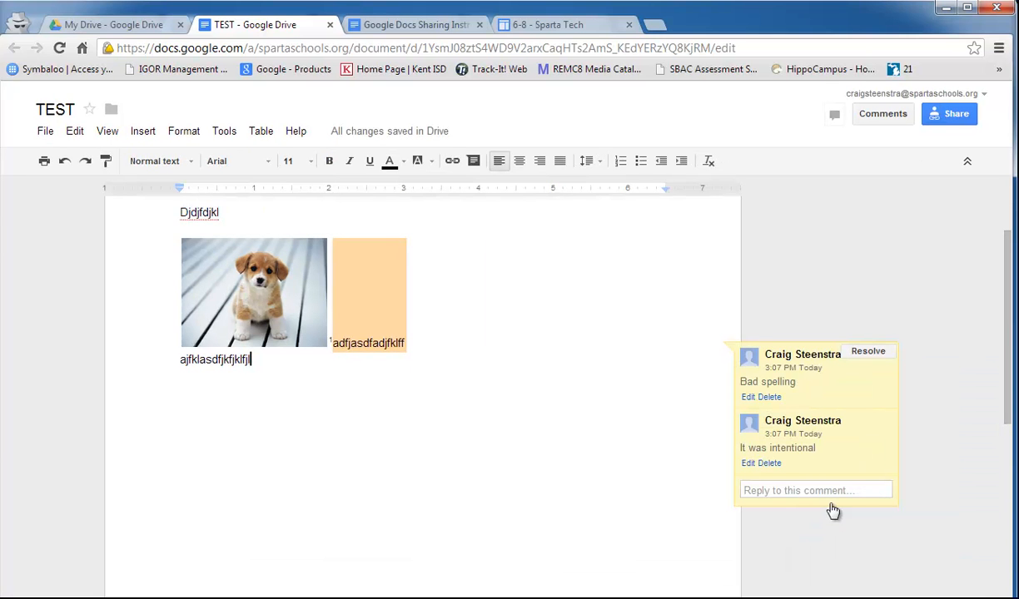
left_click(869, 353)
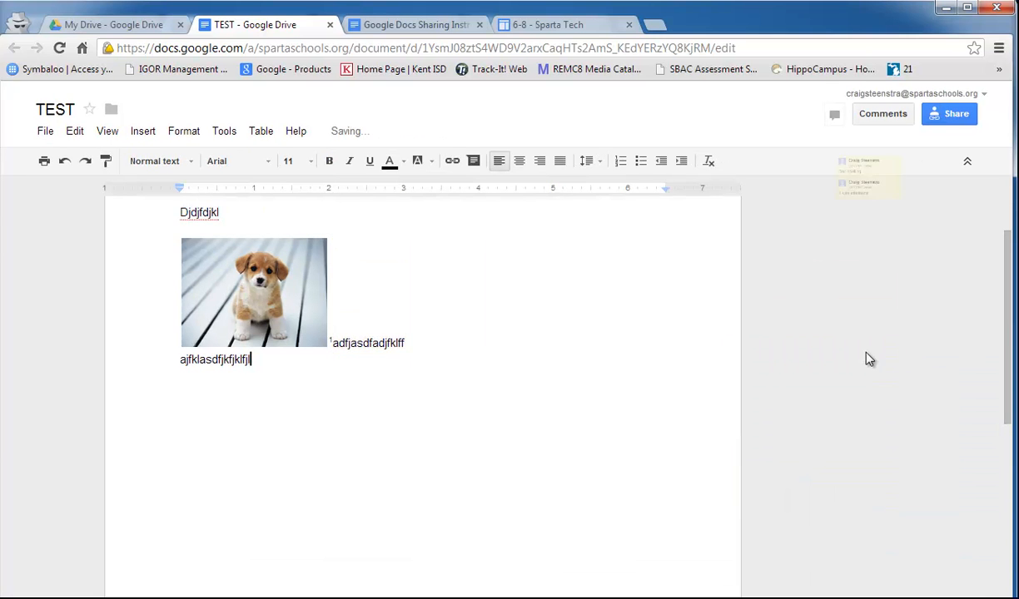
left_click(887, 121)
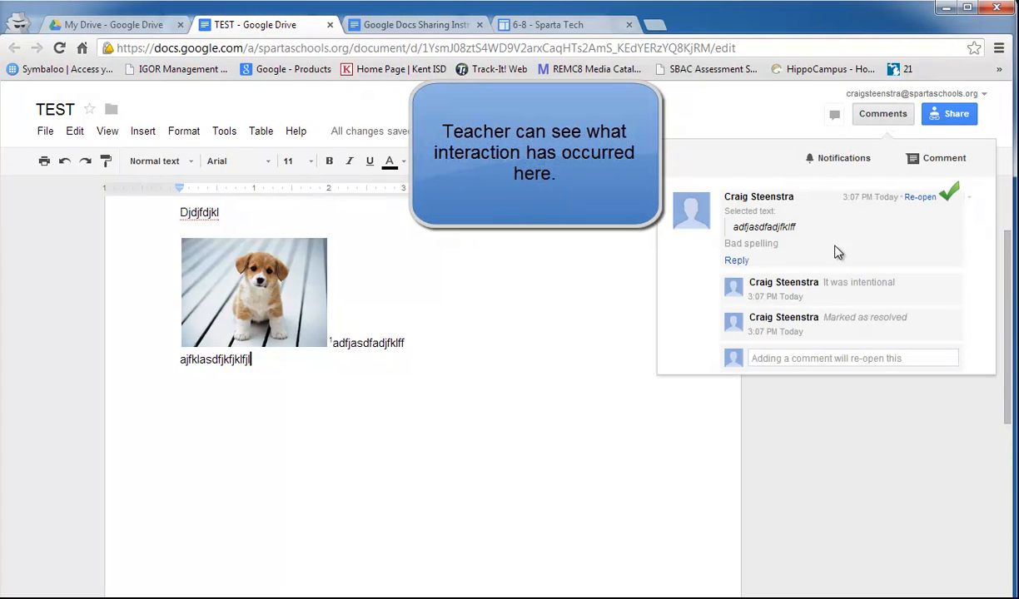
left_click(884, 122)
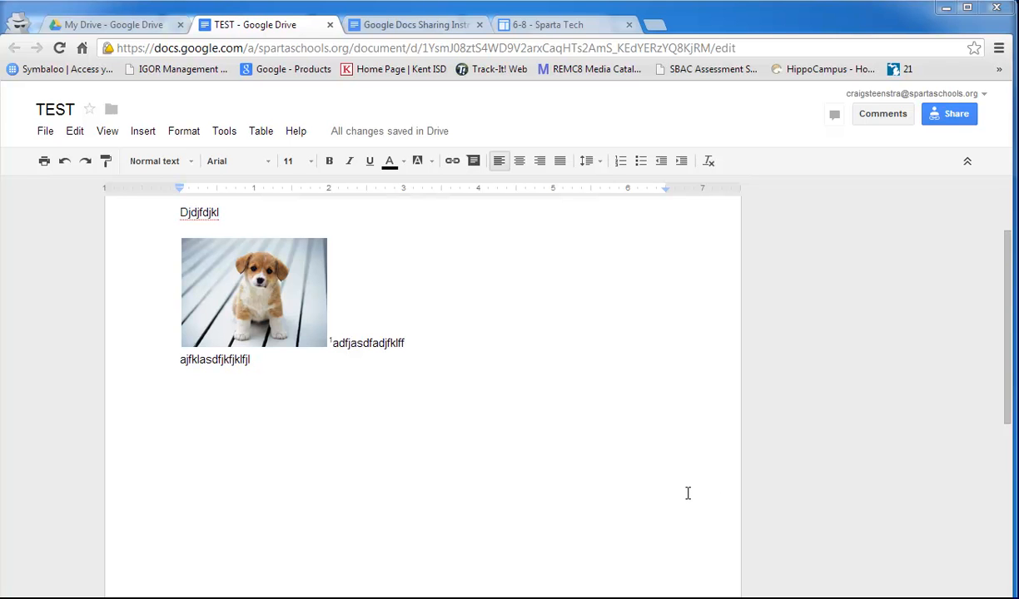
- Leave TEST without changes and switch to the My Drive file list browser tab
left_click(47, 133)
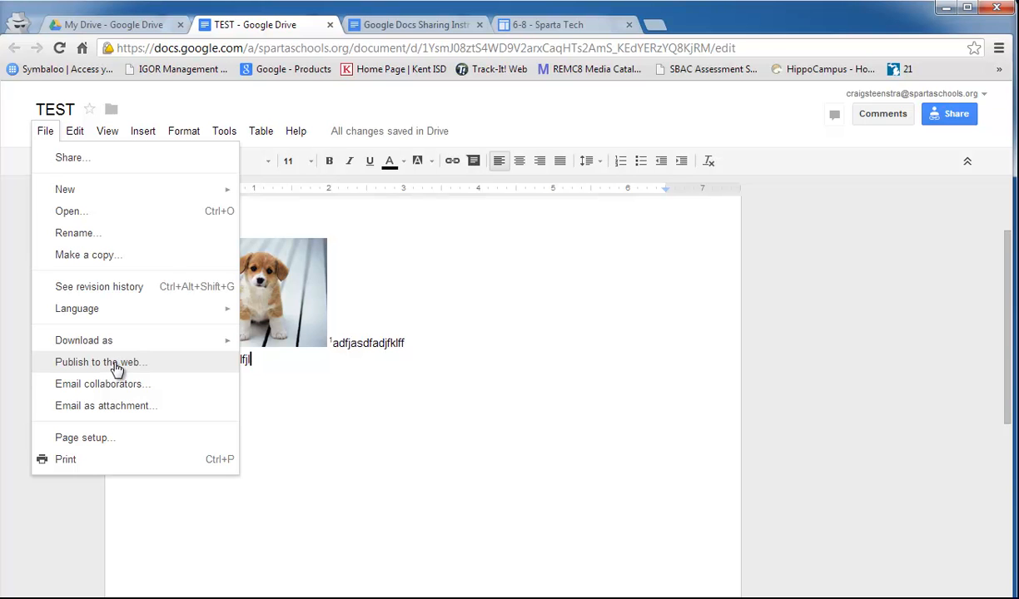
left_click(504, 368)
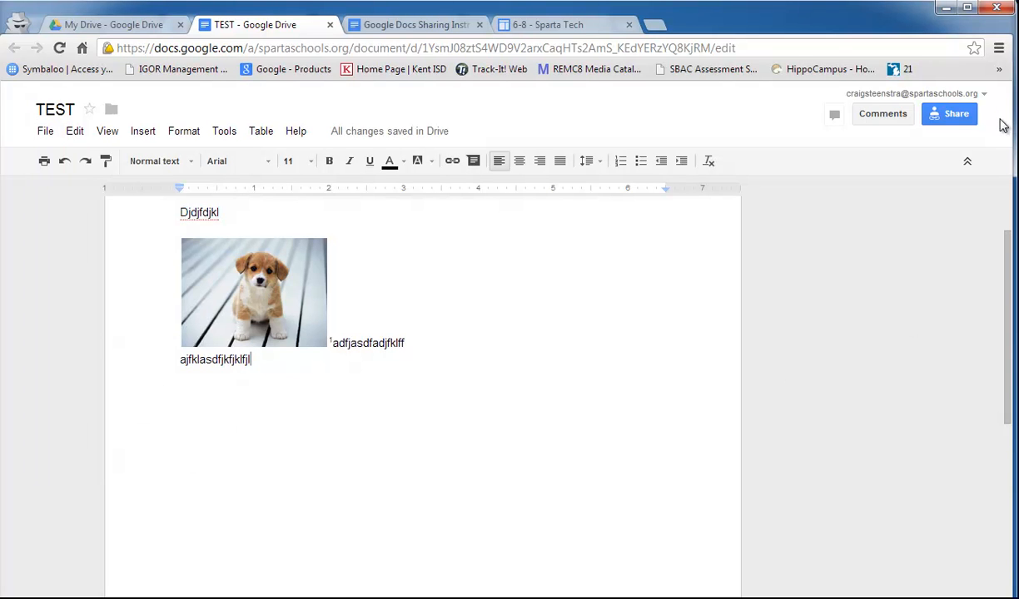
mouse_move(959, 117)
left_click(126, 27)
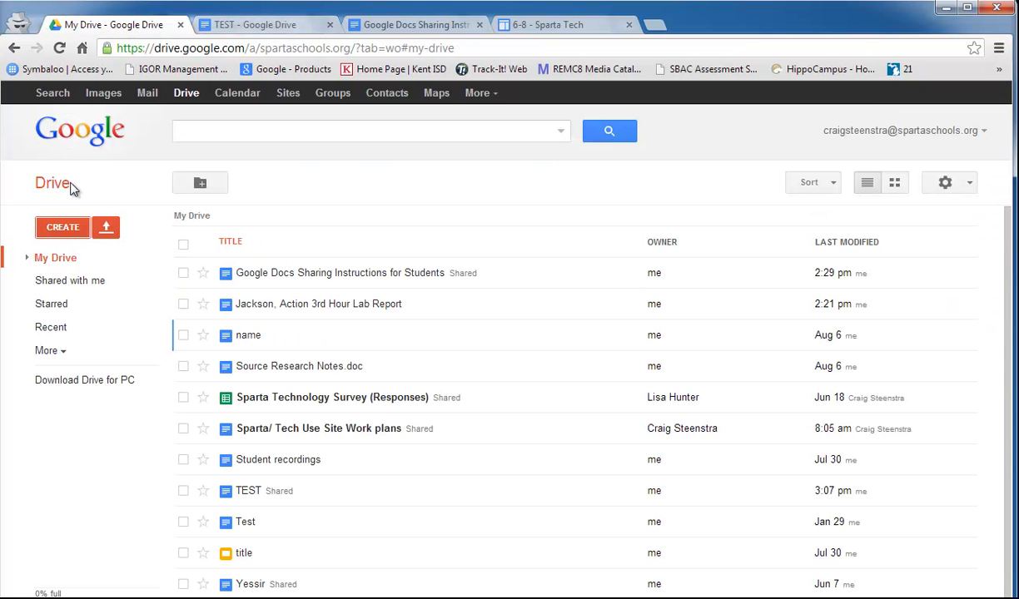
- Create a 'class task' folder and drag the 3rd Hour Lab Report and sharing instructions doc into it
left_click(63, 232)
left_click(79, 260)
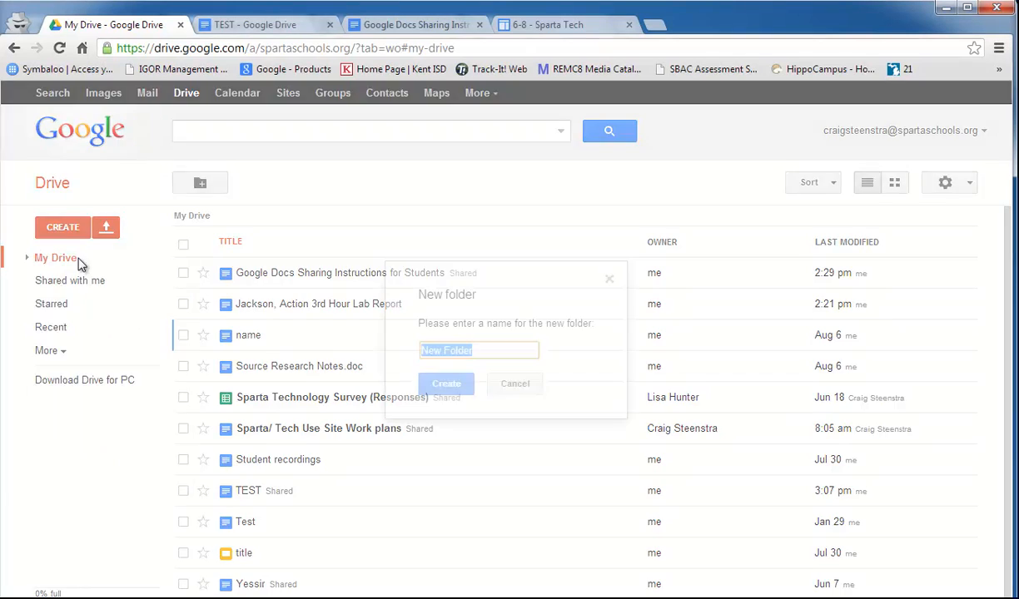
type("class")
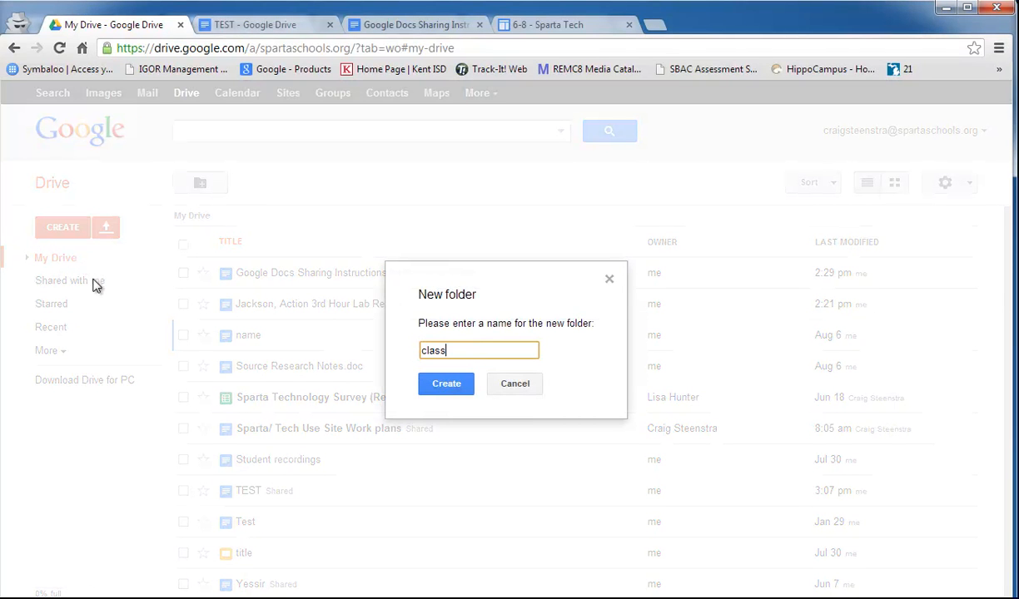
type(" task")
left_click(433, 383)
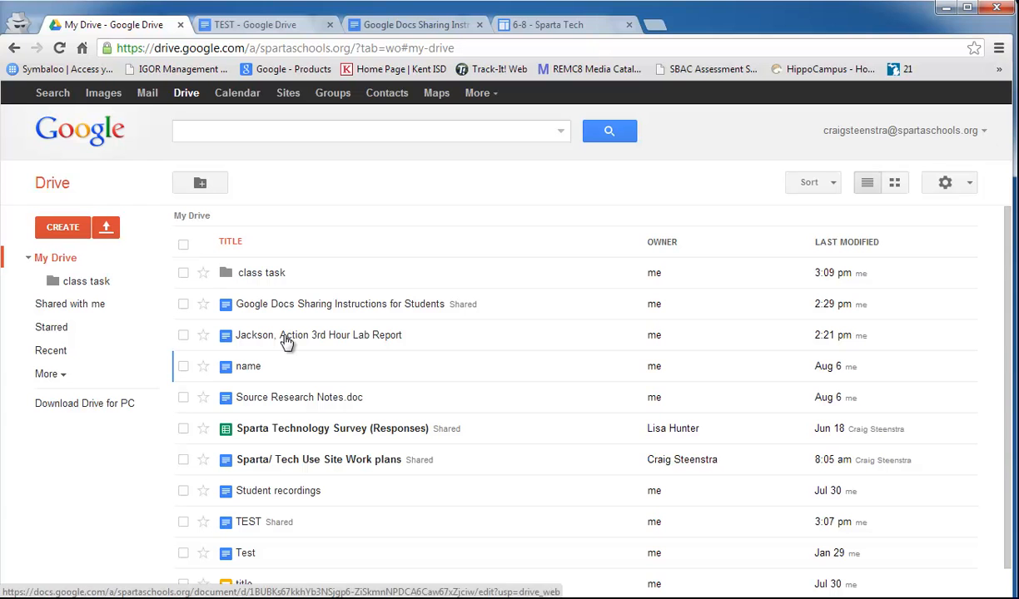
left_click_drag(277, 340, 100, 282)
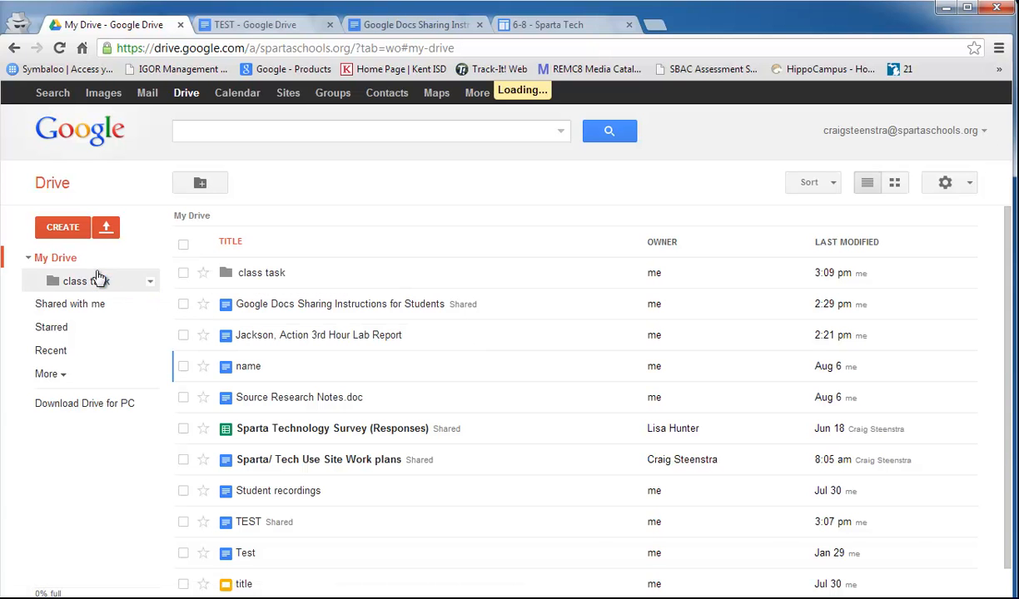
left_click_drag(300, 314, 75, 288)
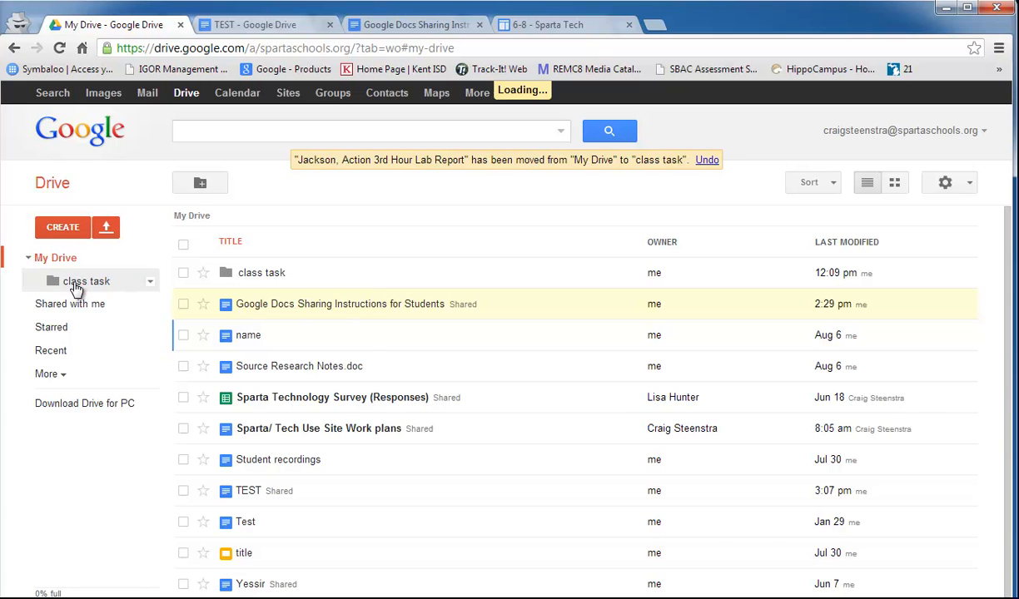
- Share the class task folder so anyone with the link can view it
right_click(154, 288)
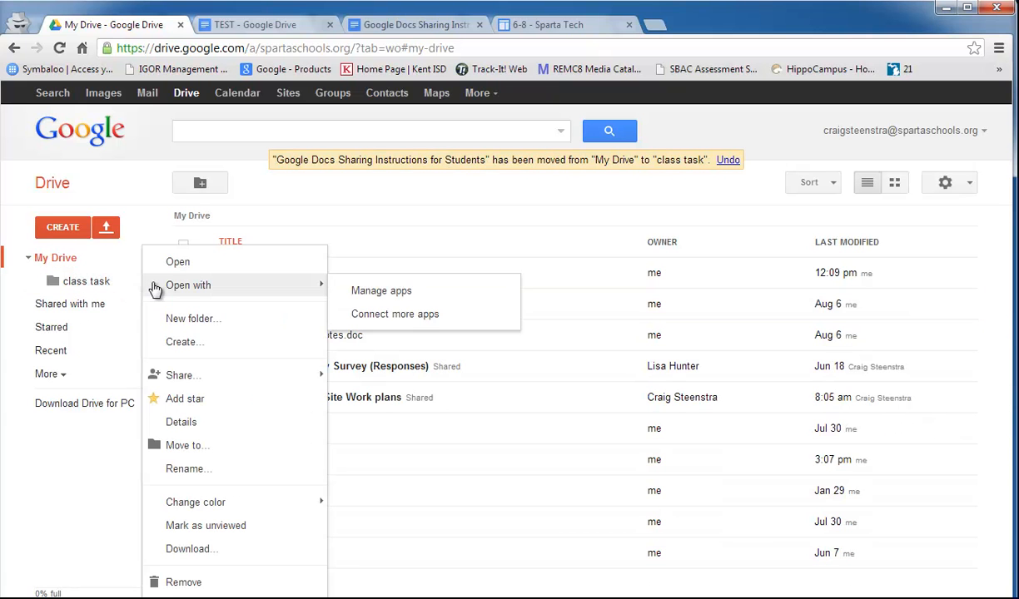
mouse_move(189, 375)
left_click(389, 391)
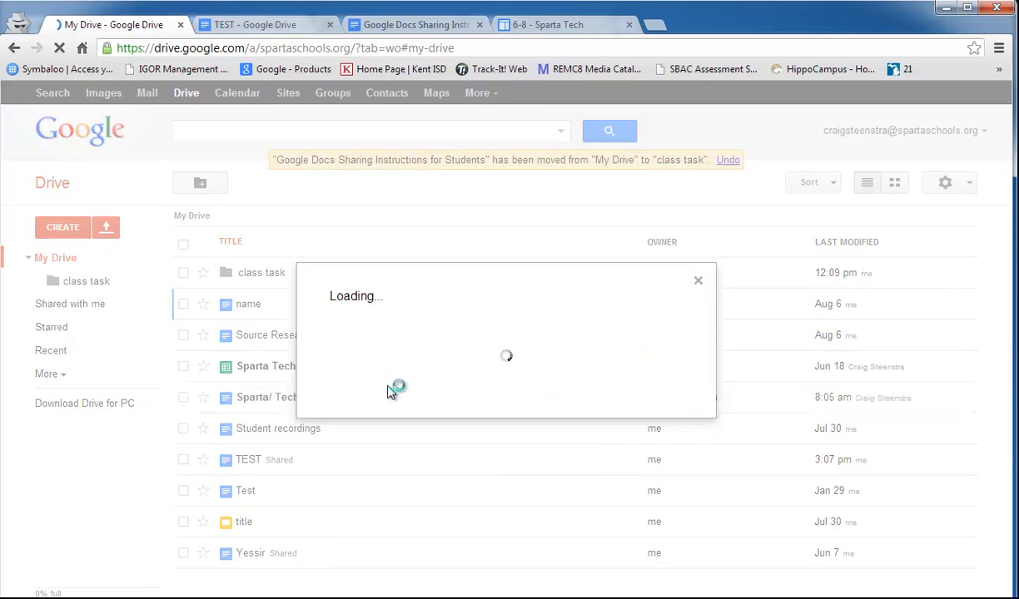
left_click(596, 265)
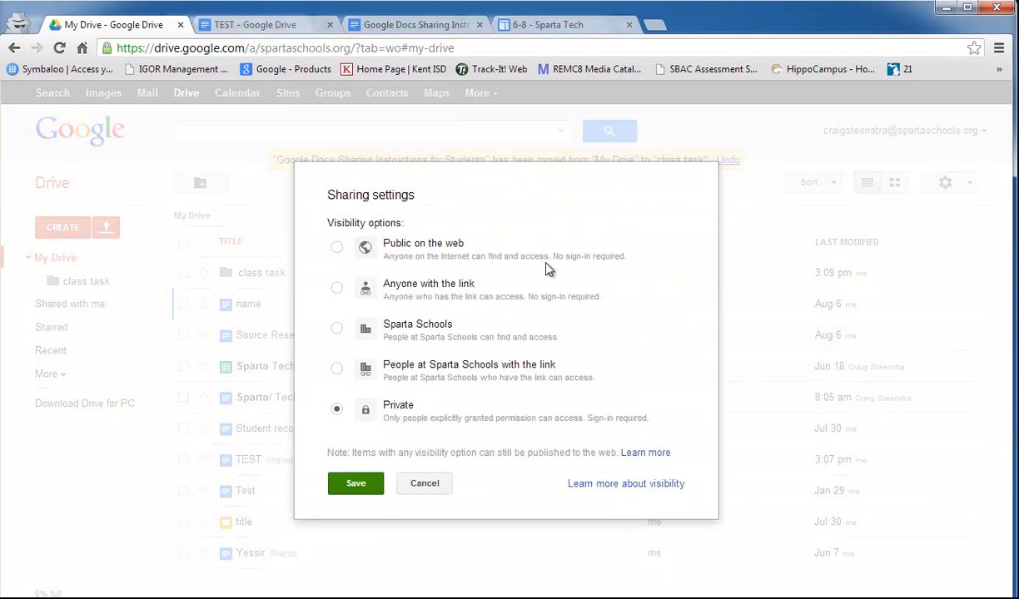
left_click(336, 288)
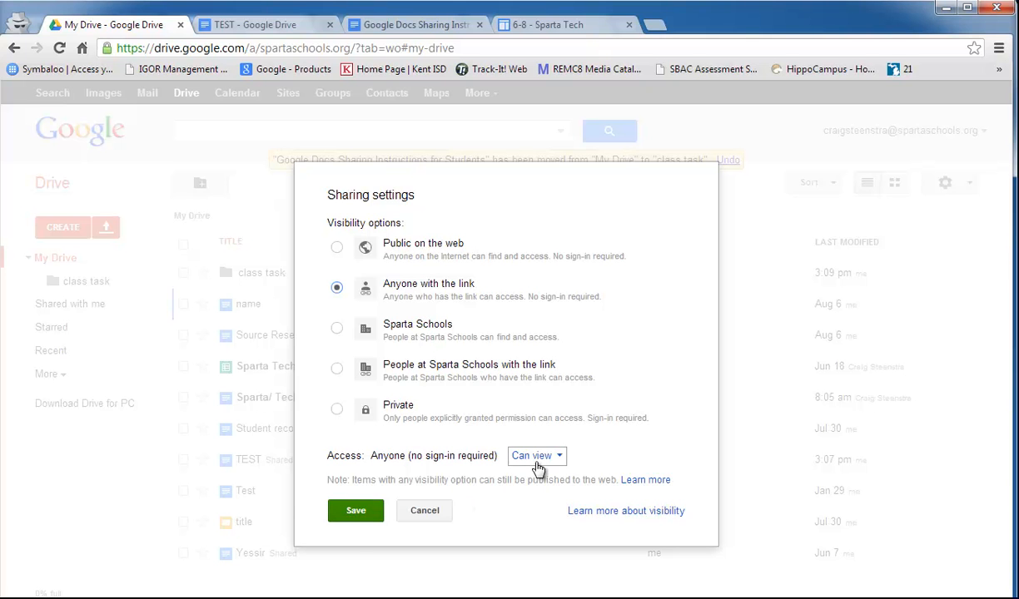
left_click(356, 511)
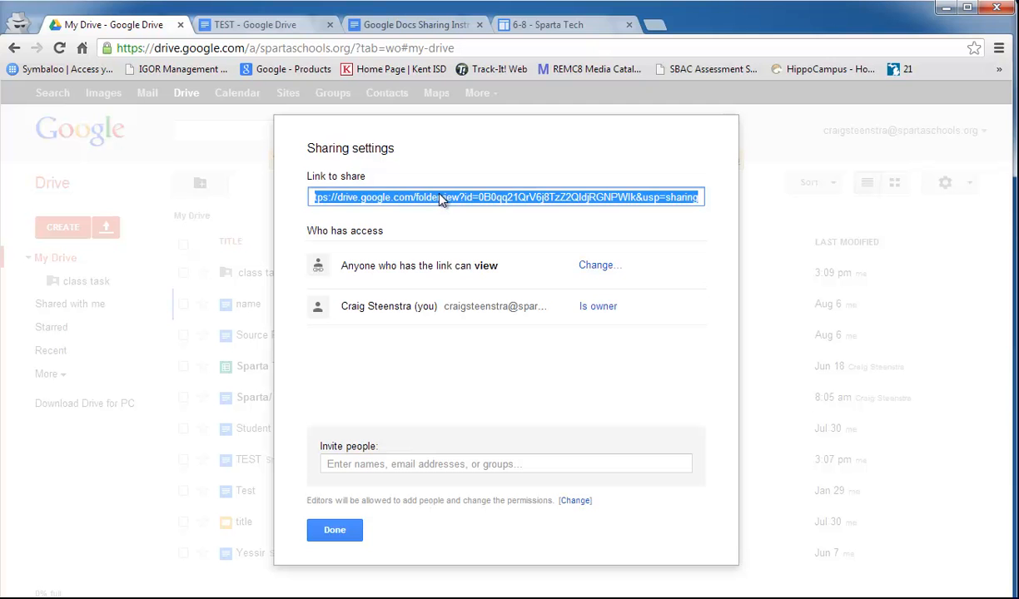
left_click(348, 533)
- Paste the folder's share link into a new browser tab and open it
left_click(654, 24)
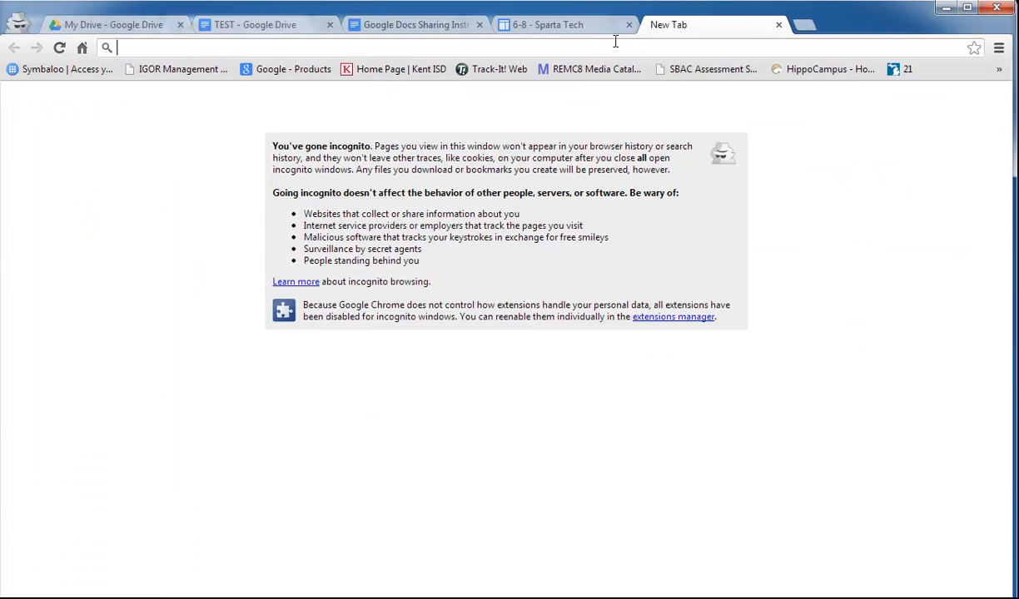
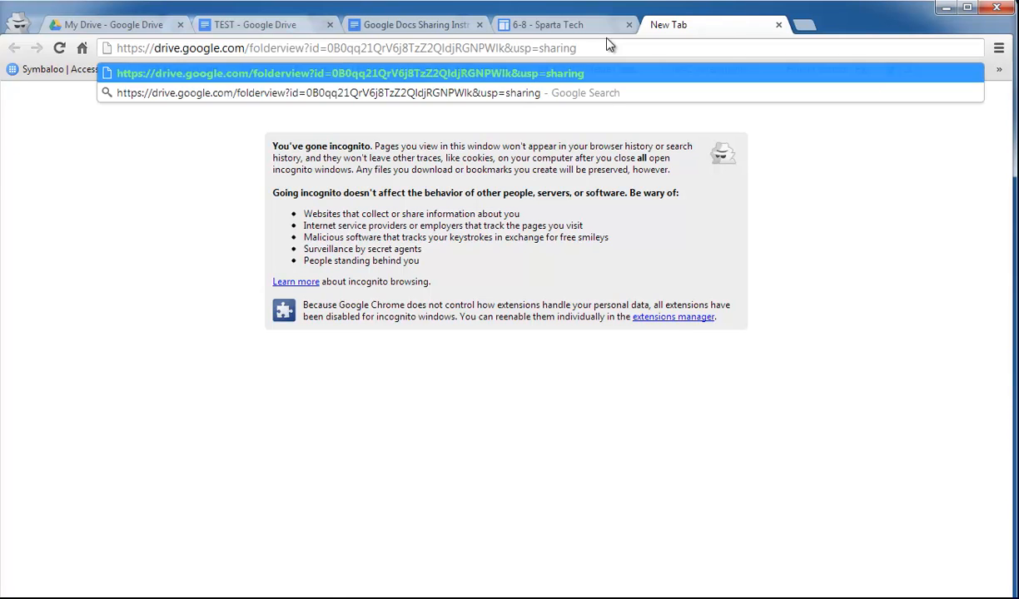
key("Return")
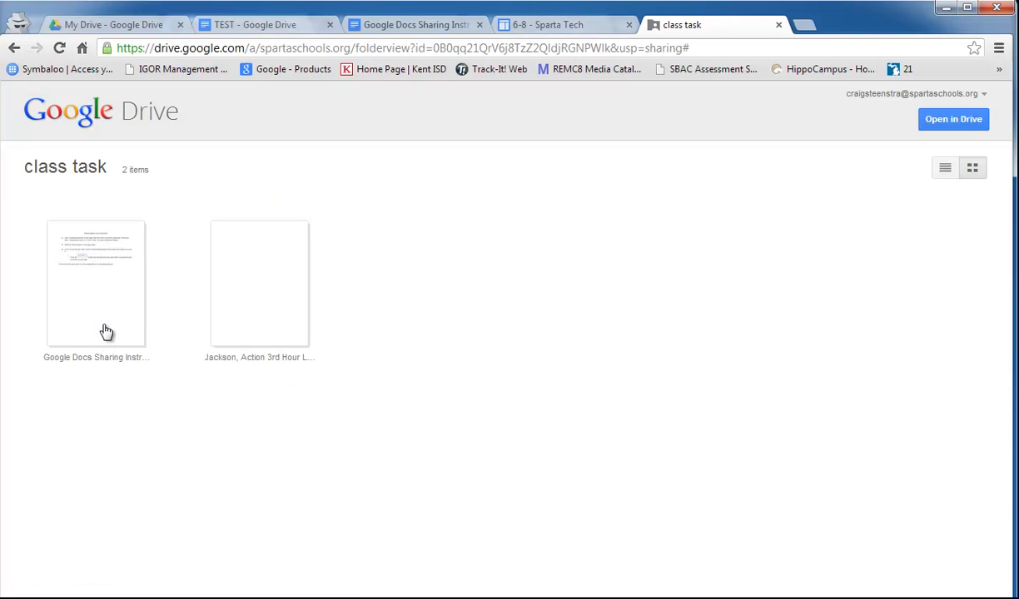